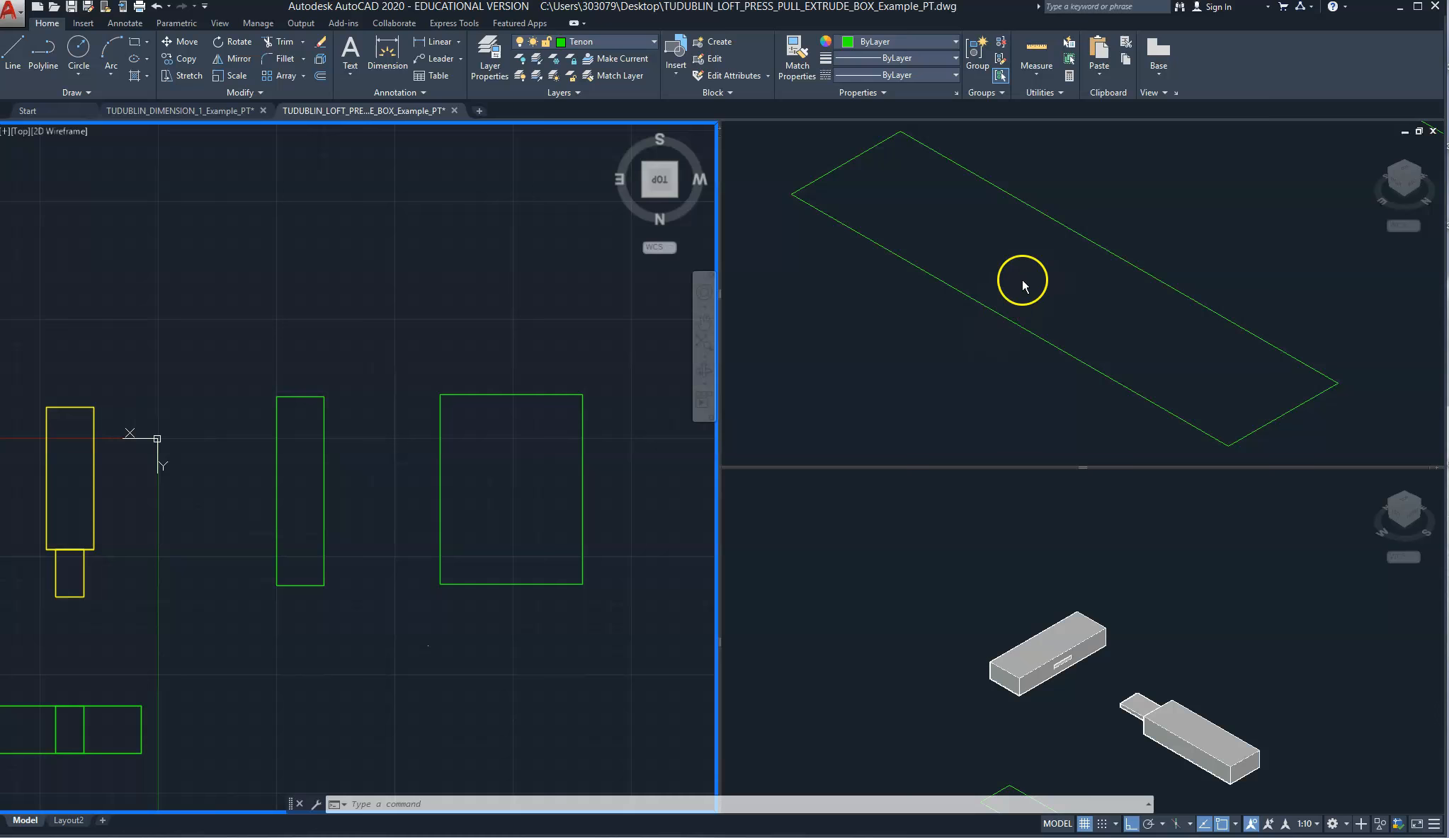
Step: Extrude the narrow green rectangle to a height of 50
left_click(322, 526)
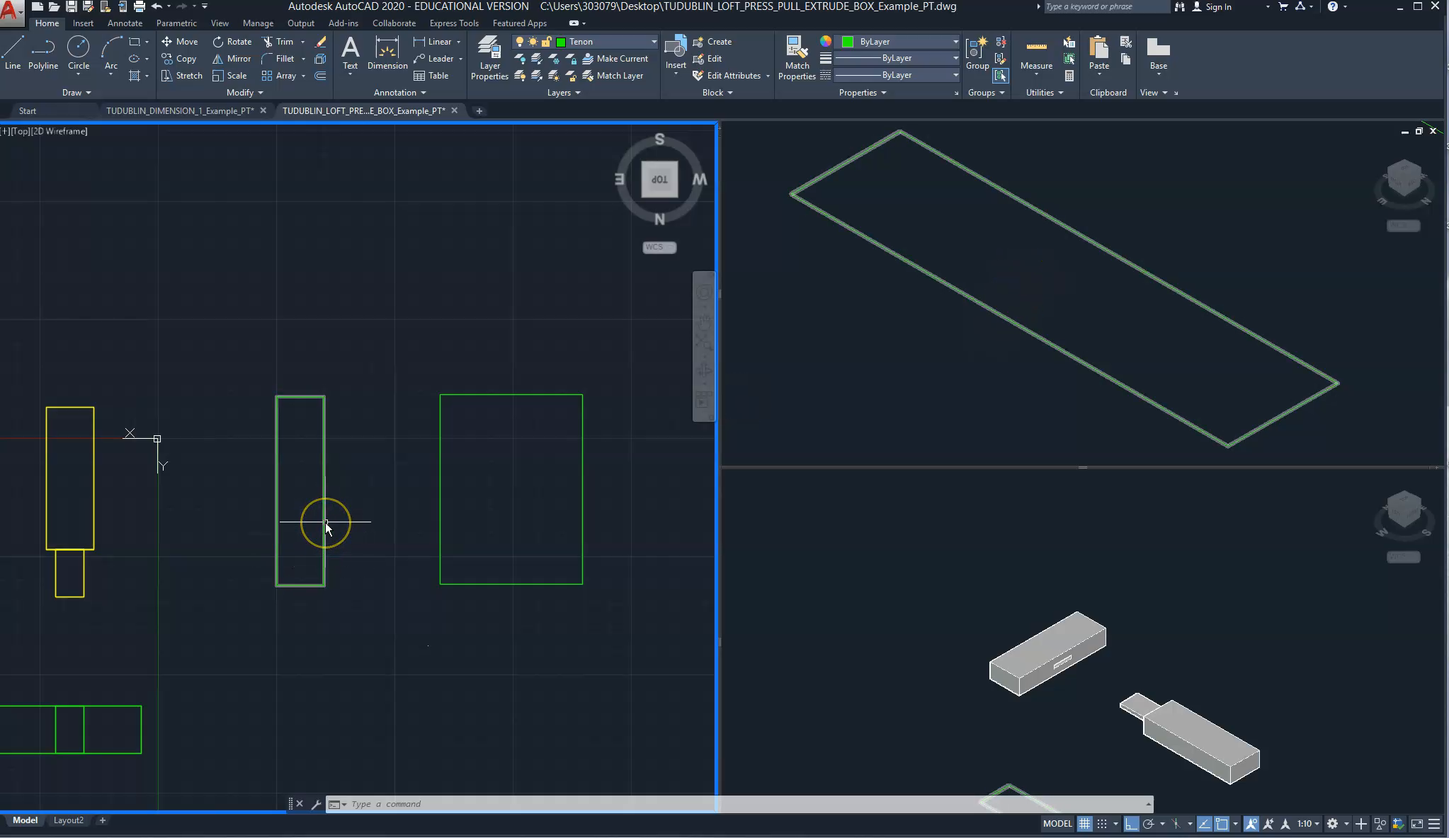
key("Escape")
key("Escape")
type("EXtr")
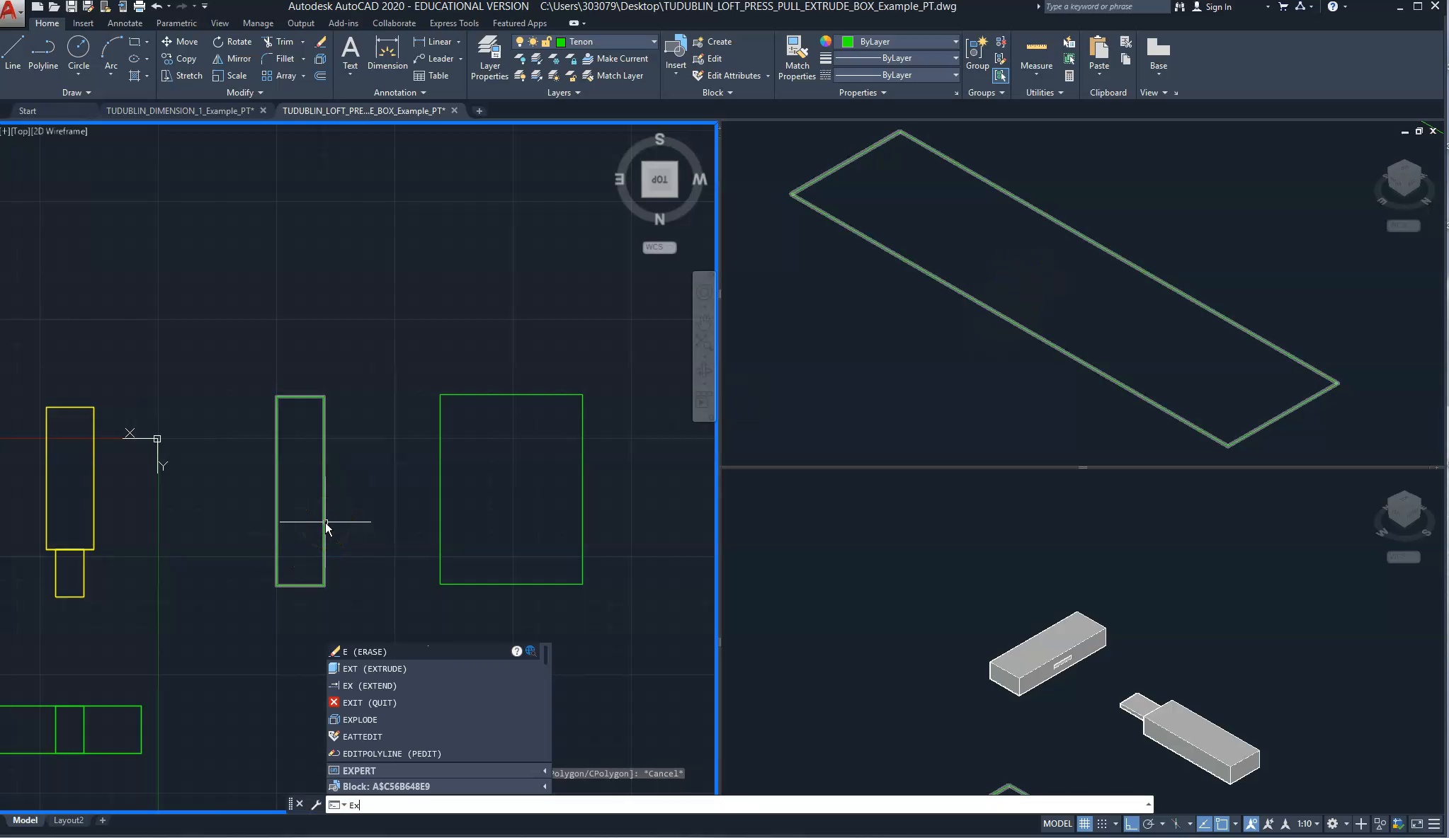
type("Ude")
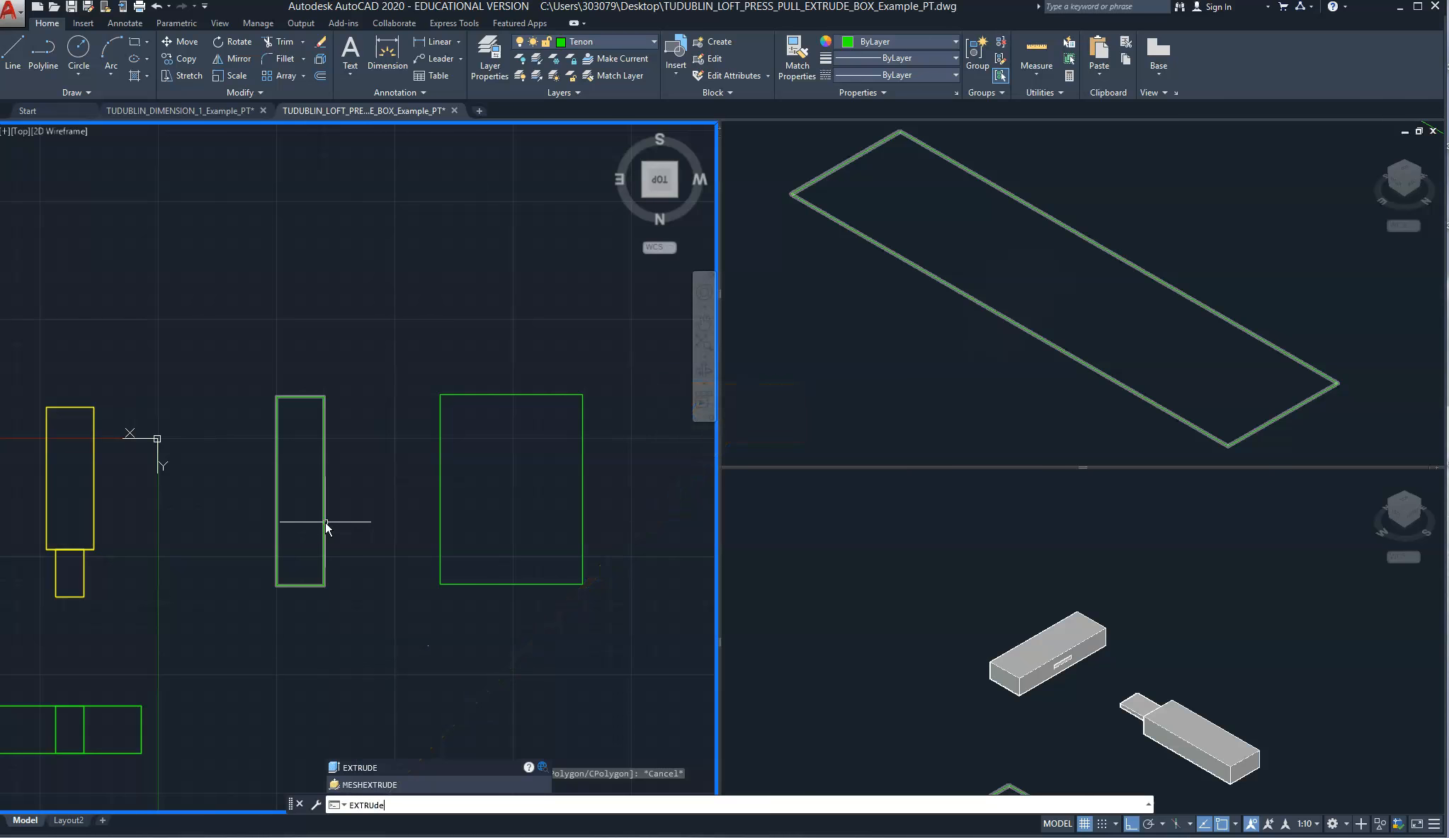
key("Return")
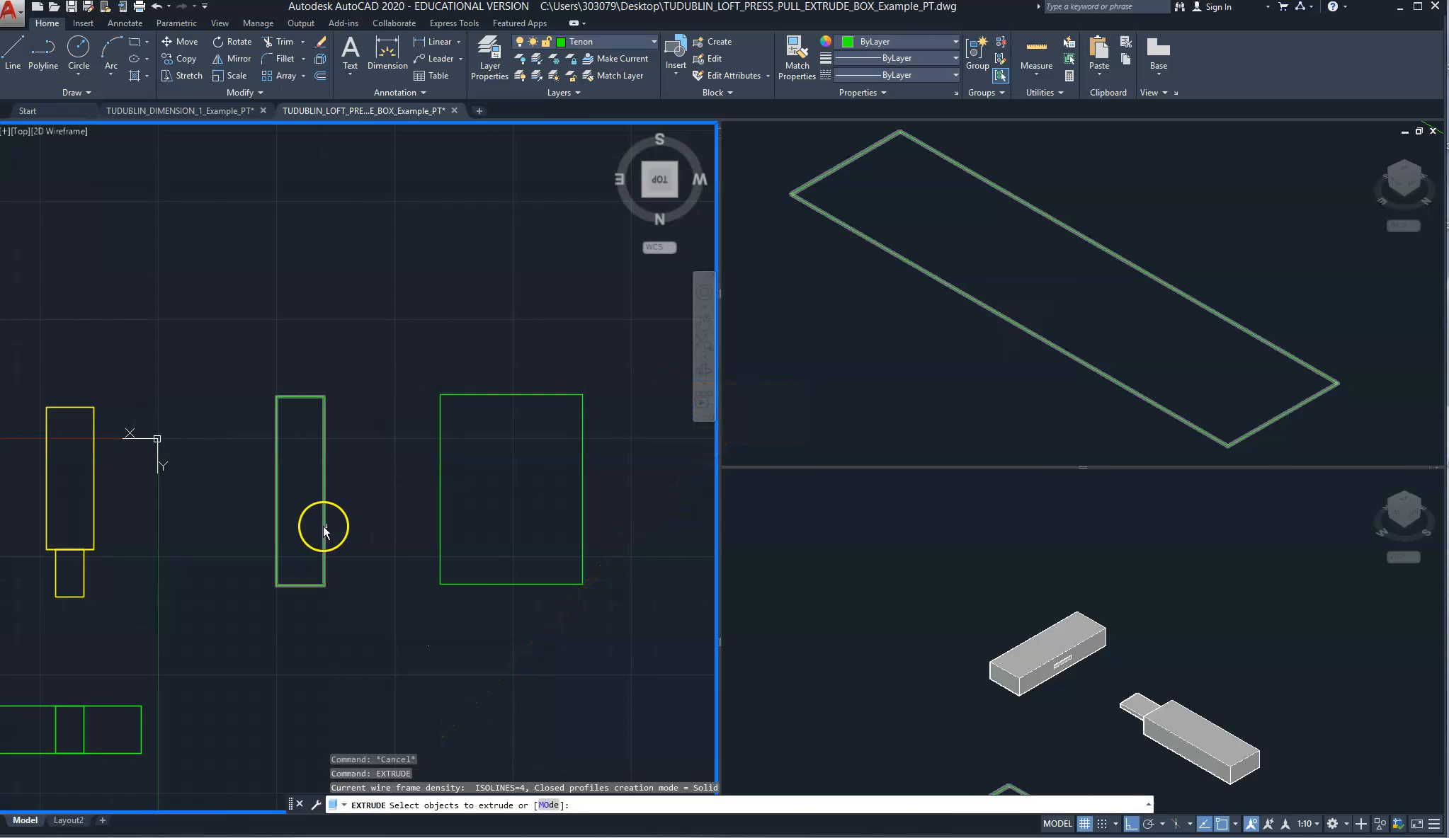
left_click(323, 527)
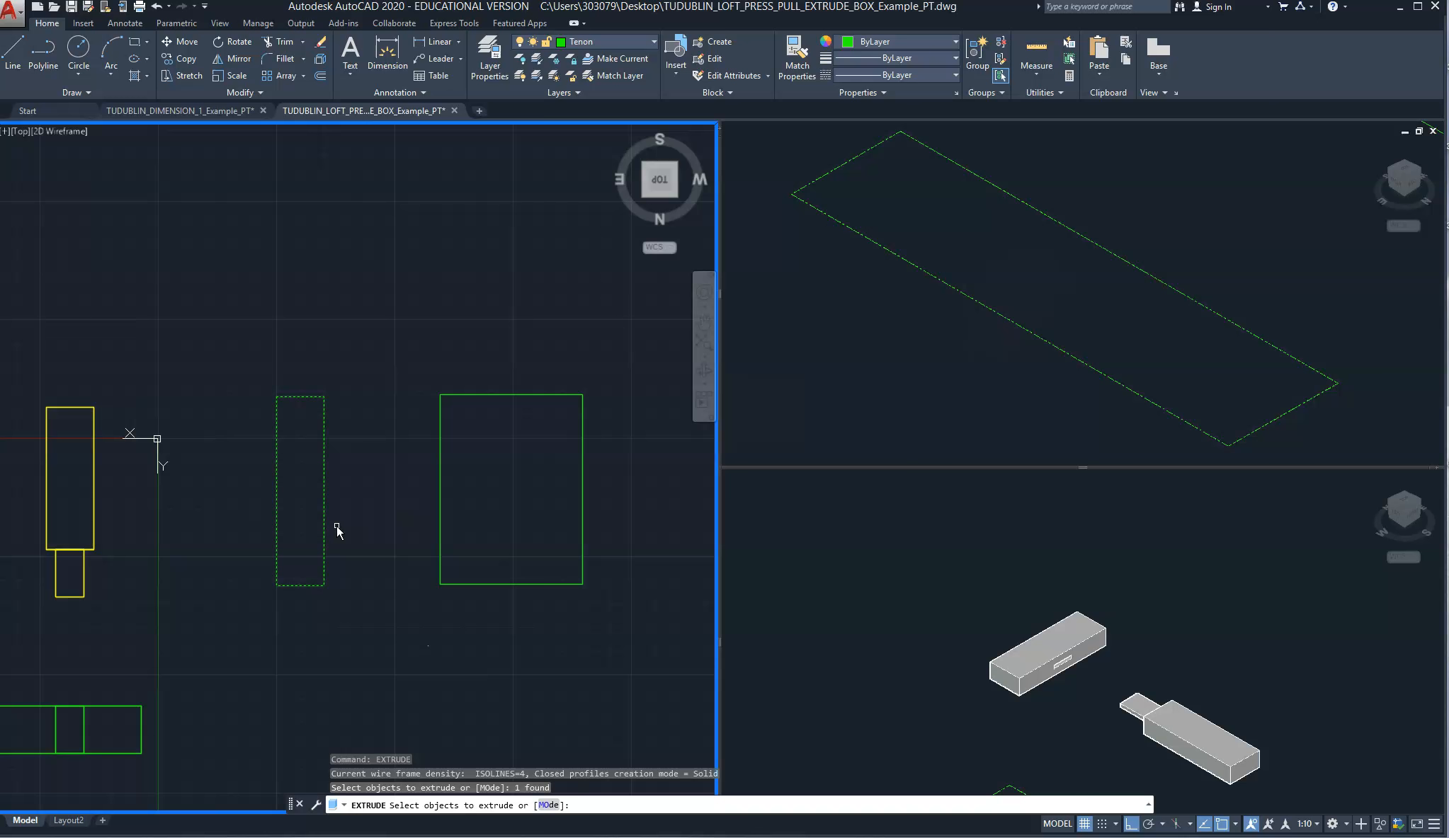
right_click(336, 526)
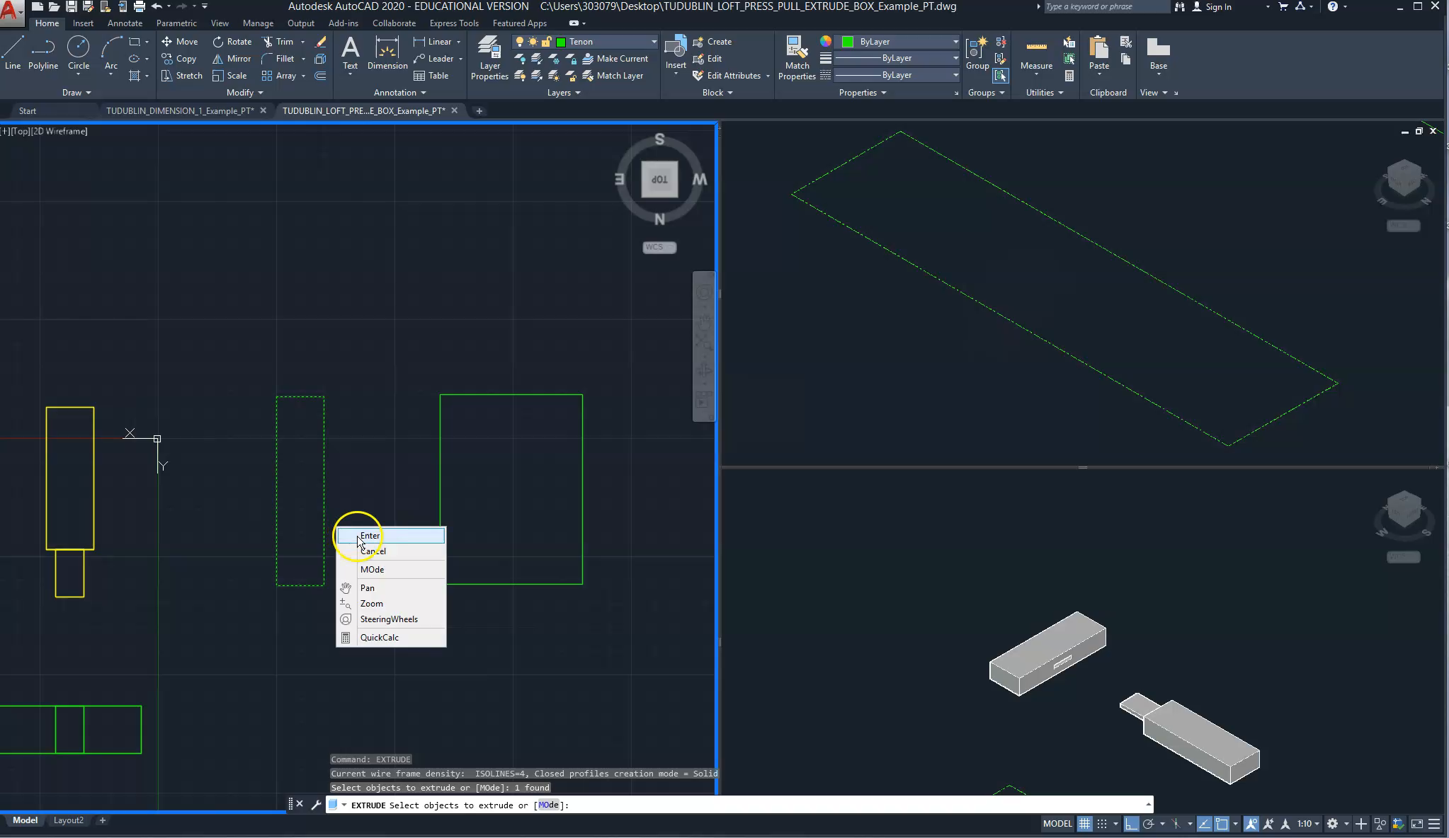
left_click(364, 537)
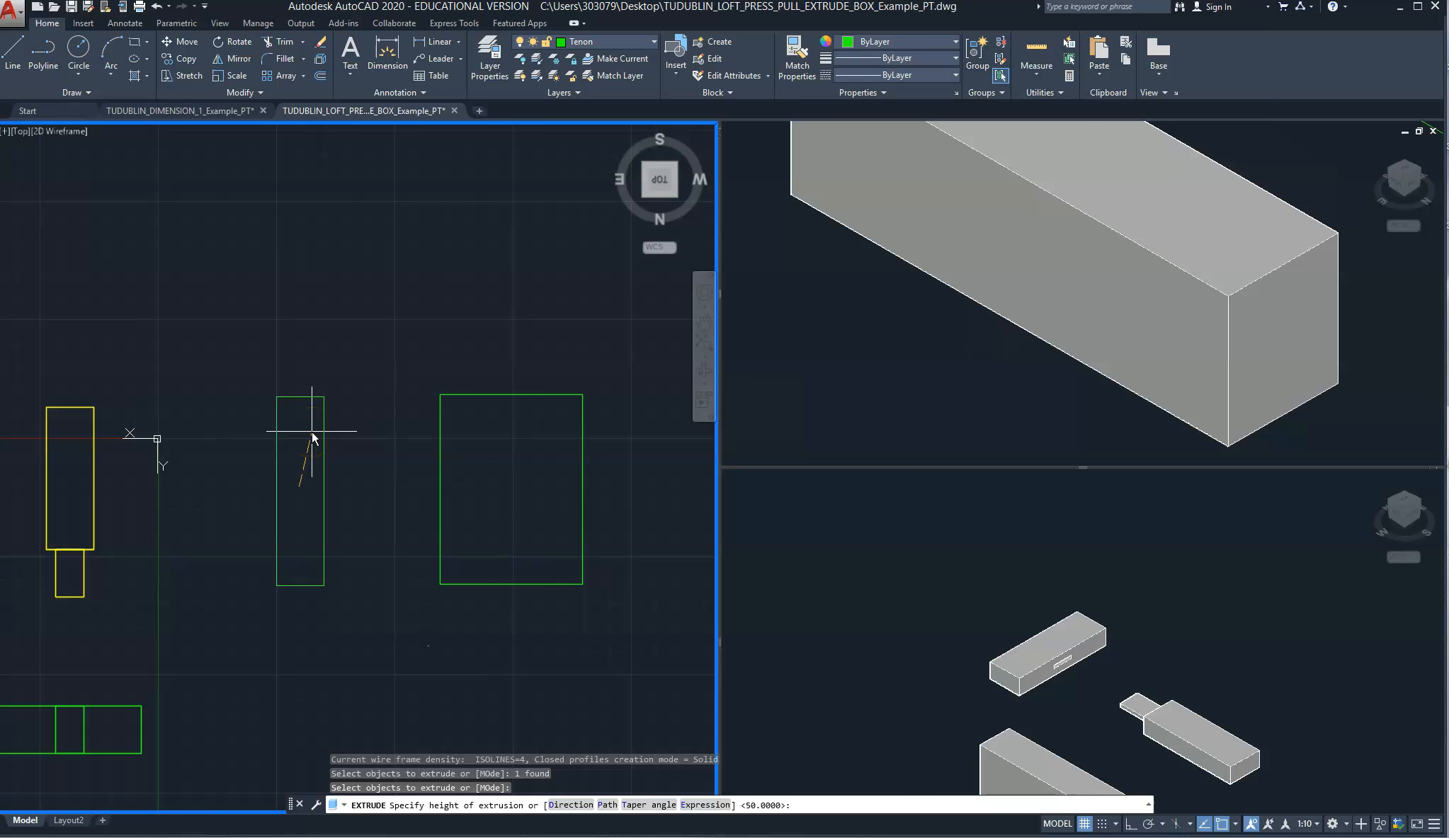
key("Return")
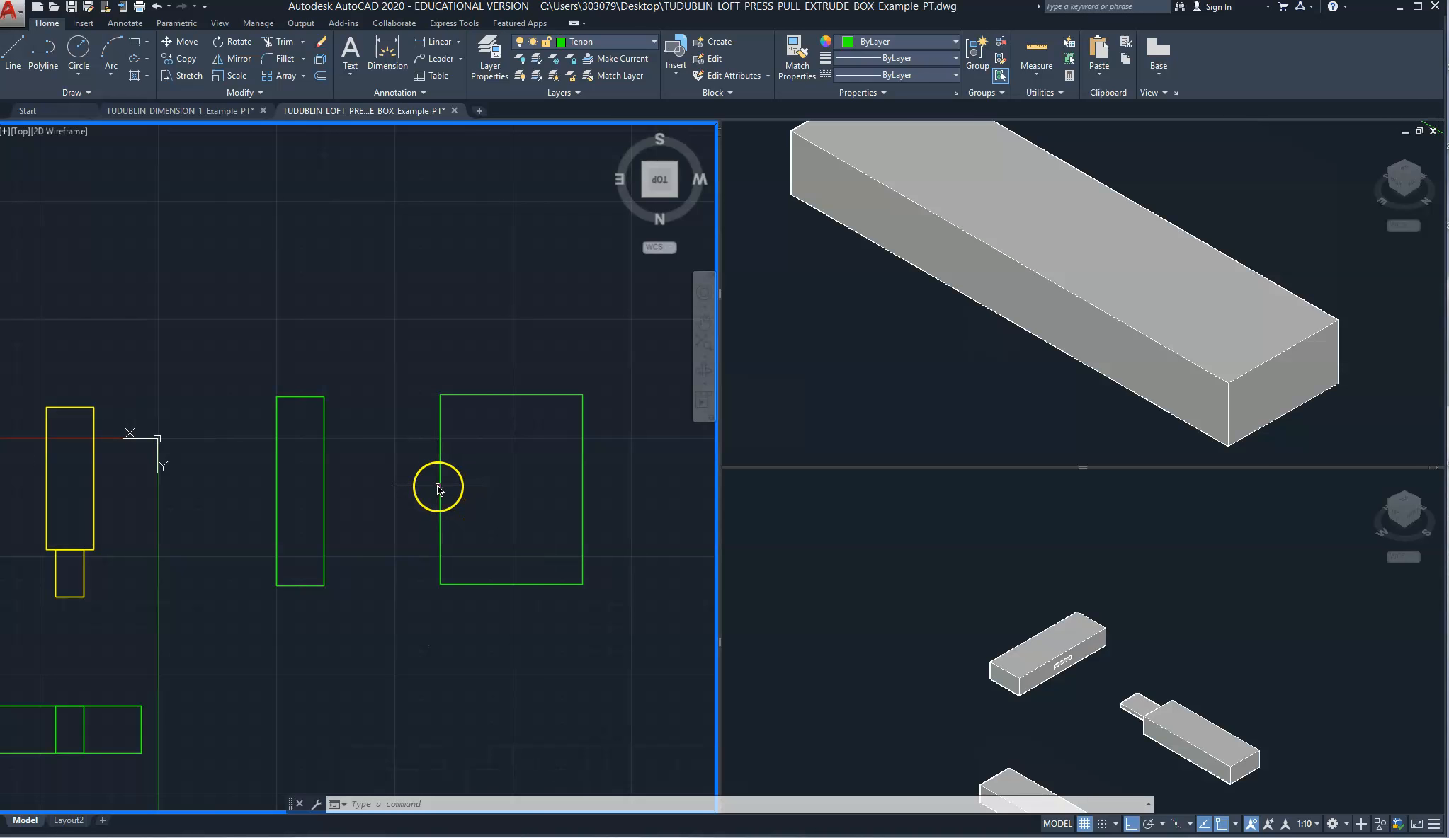
Step: Extrude the four lines of the large green rectangle beside the narrow one to a height of 50
mouse_move(439, 486)
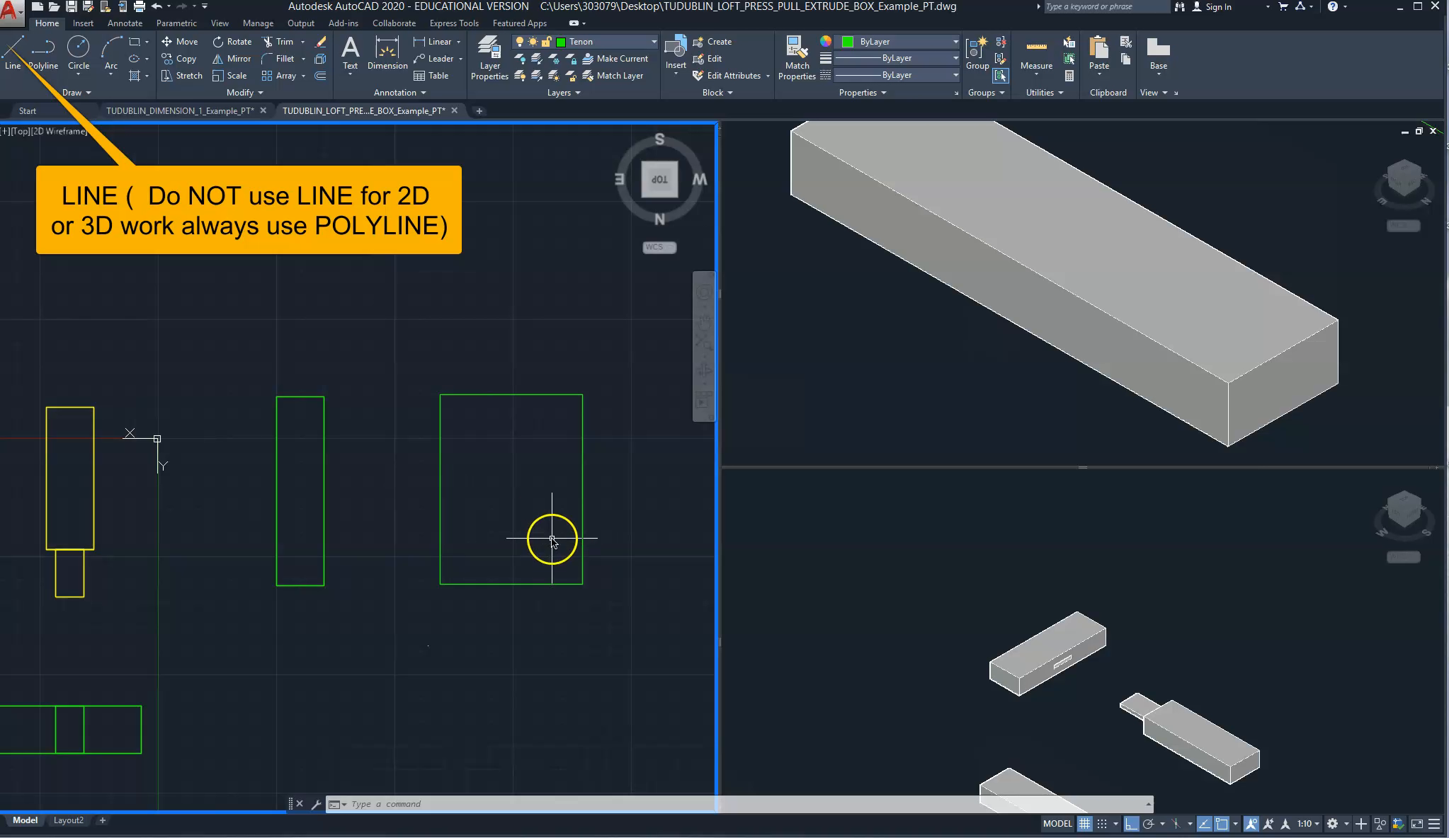
type("p")
key("Return")
left_click_drag(531, 549, 448, 478)
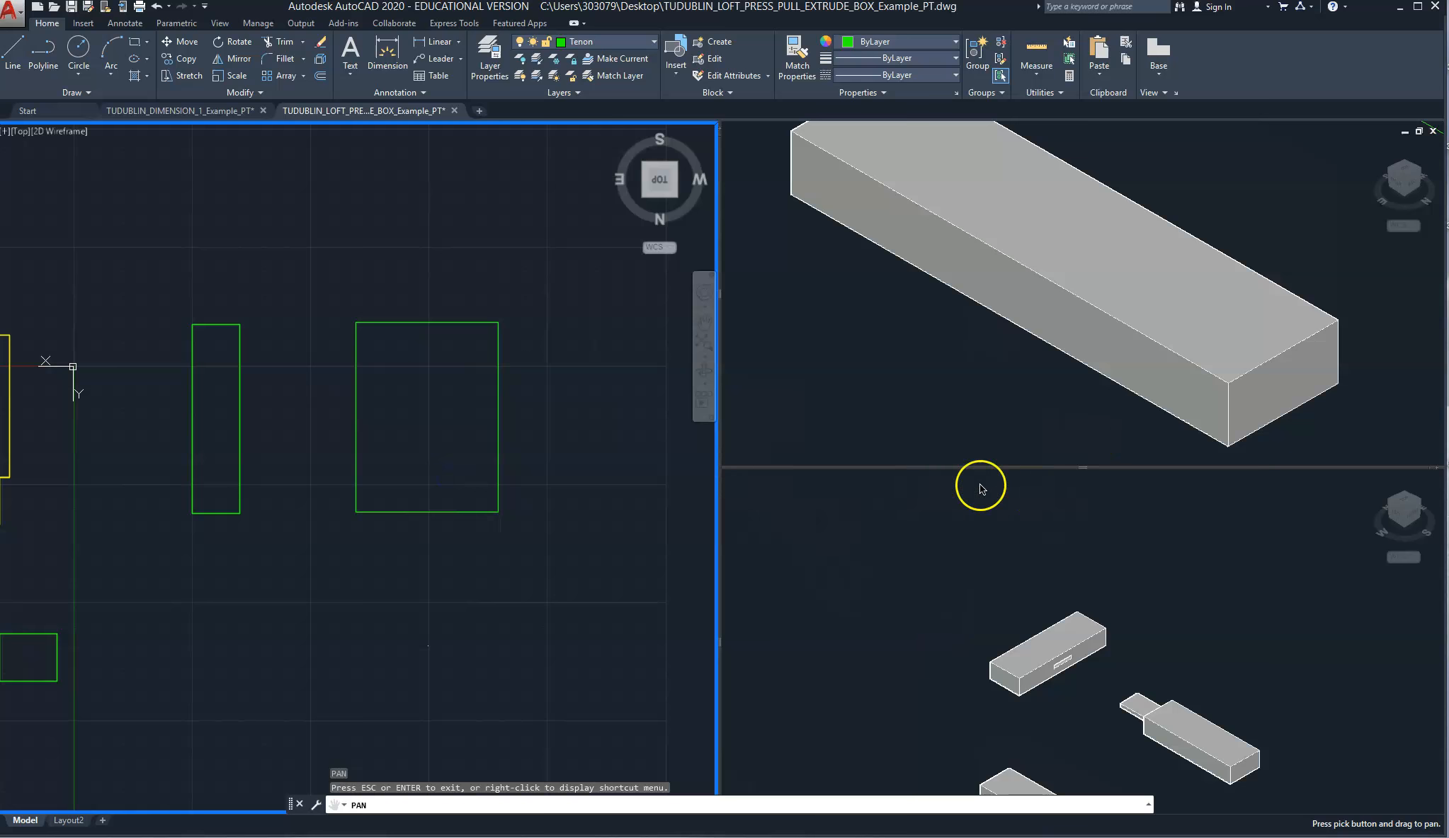
key("Escape")
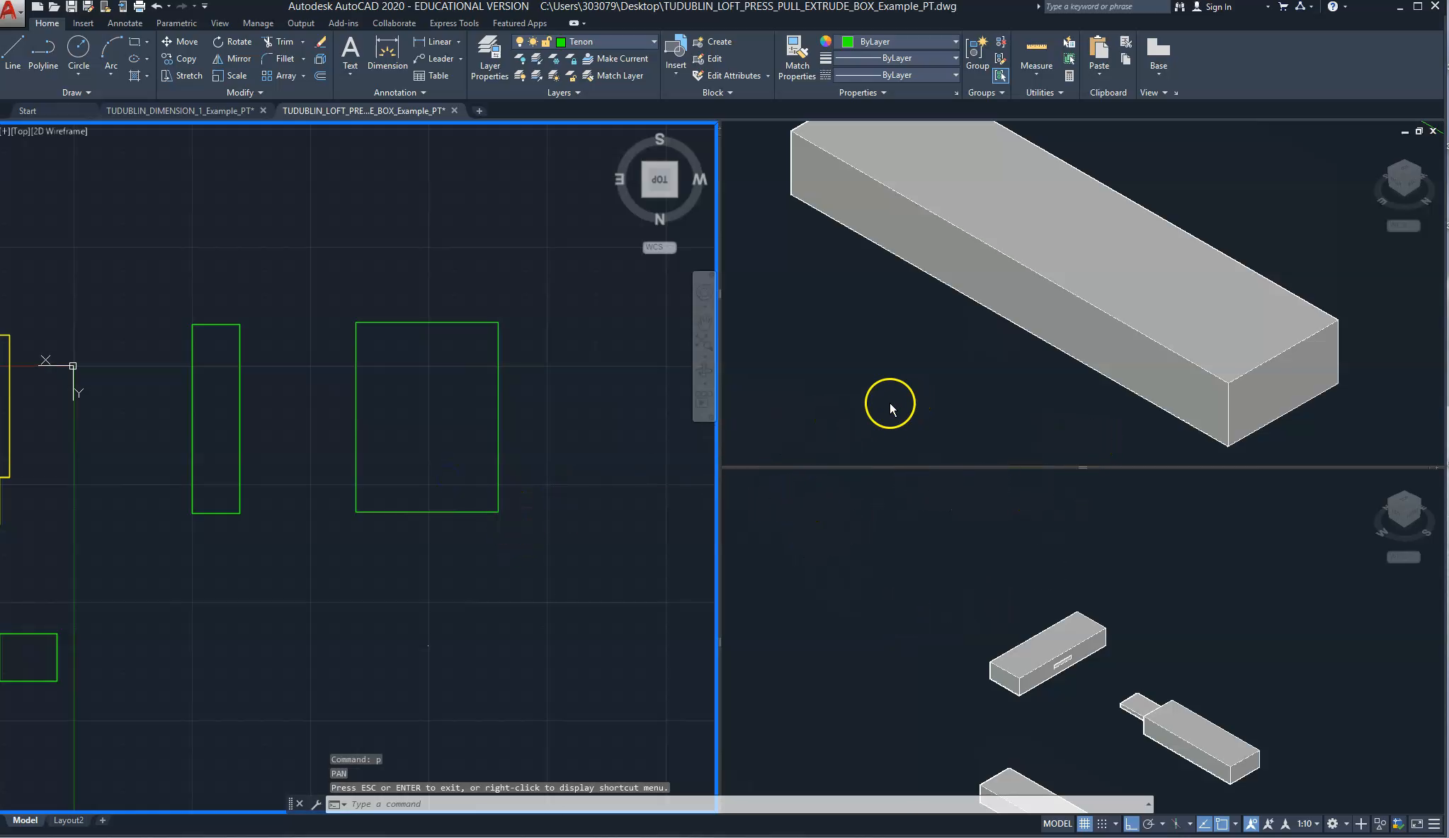
left_click(895, 400)
type("p")
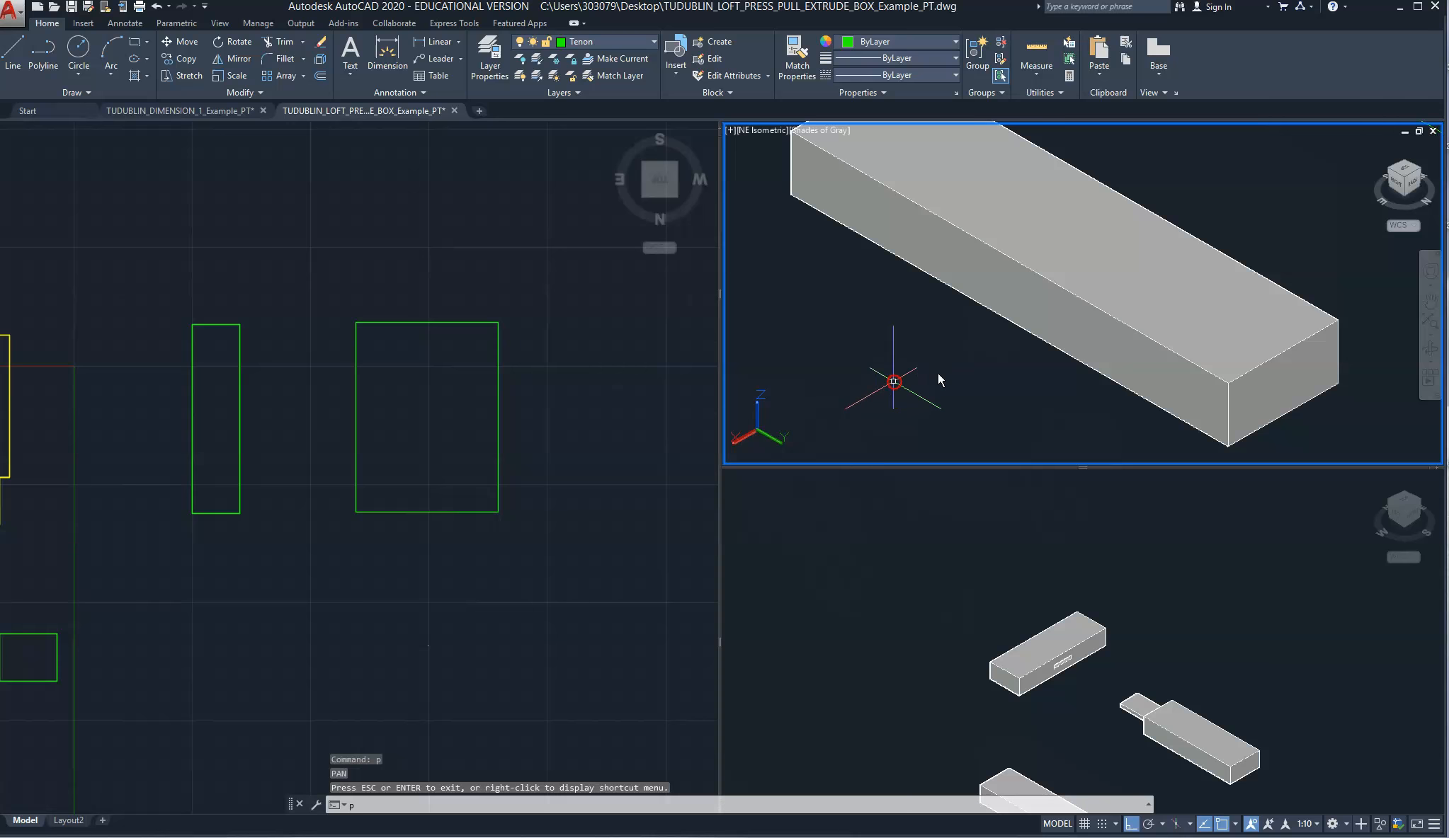
key("Return")
left_click_drag(955, 364, 923, 371)
left_click_drag(1197, 301, 1035, 371)
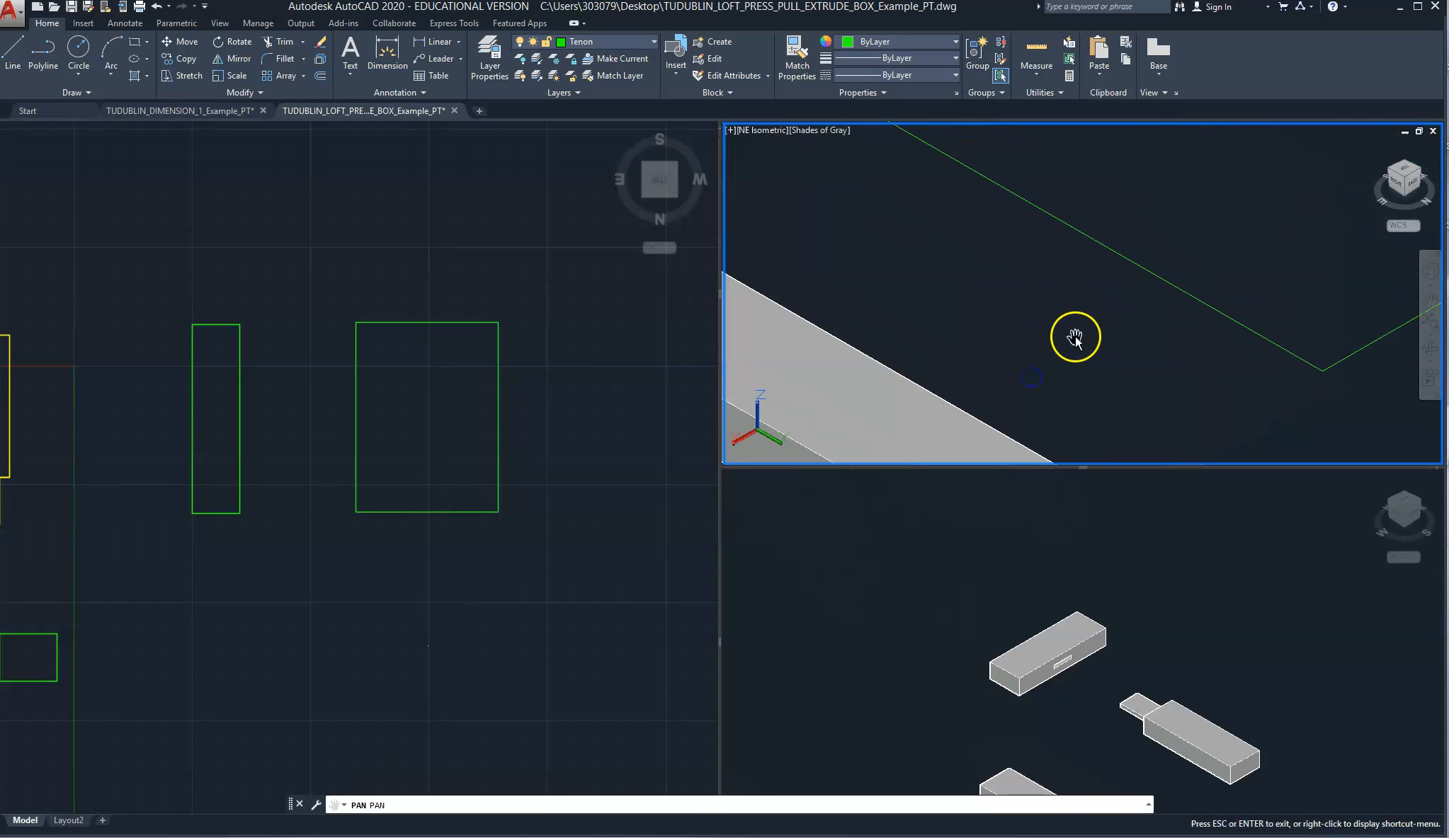
left_click_drag(1104, 330, 995, 402)
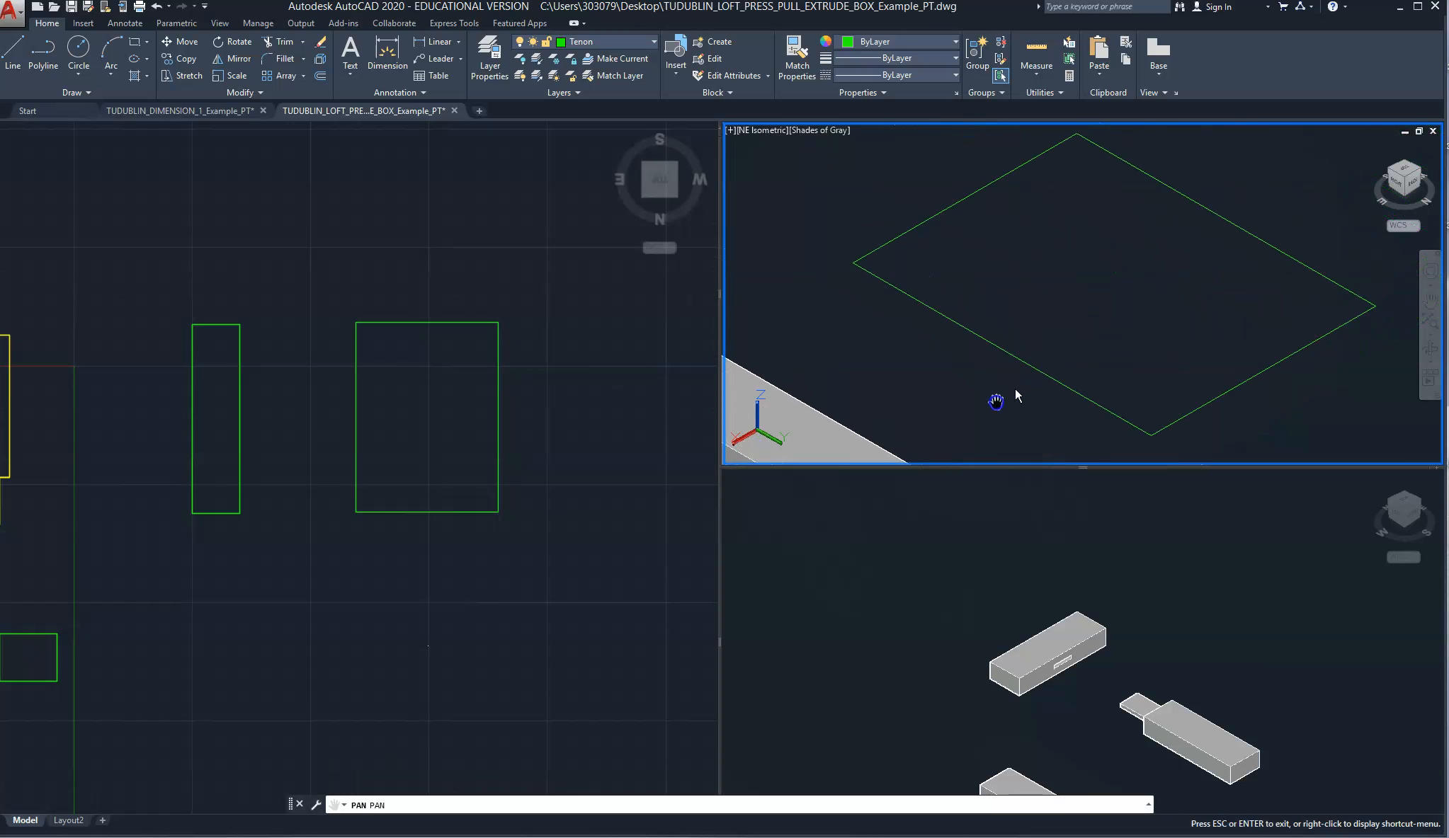
key("Escape")
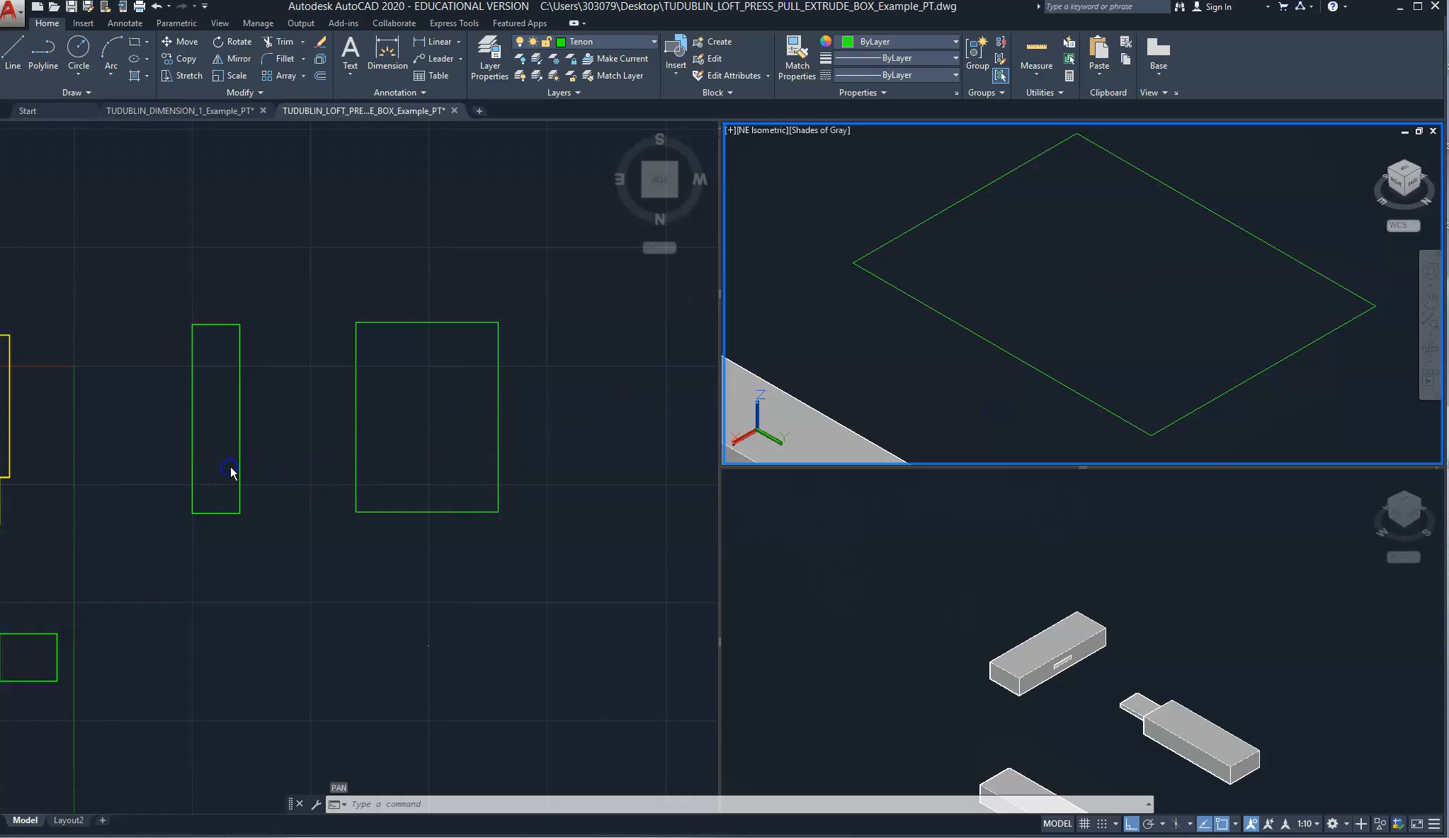
type("ext")
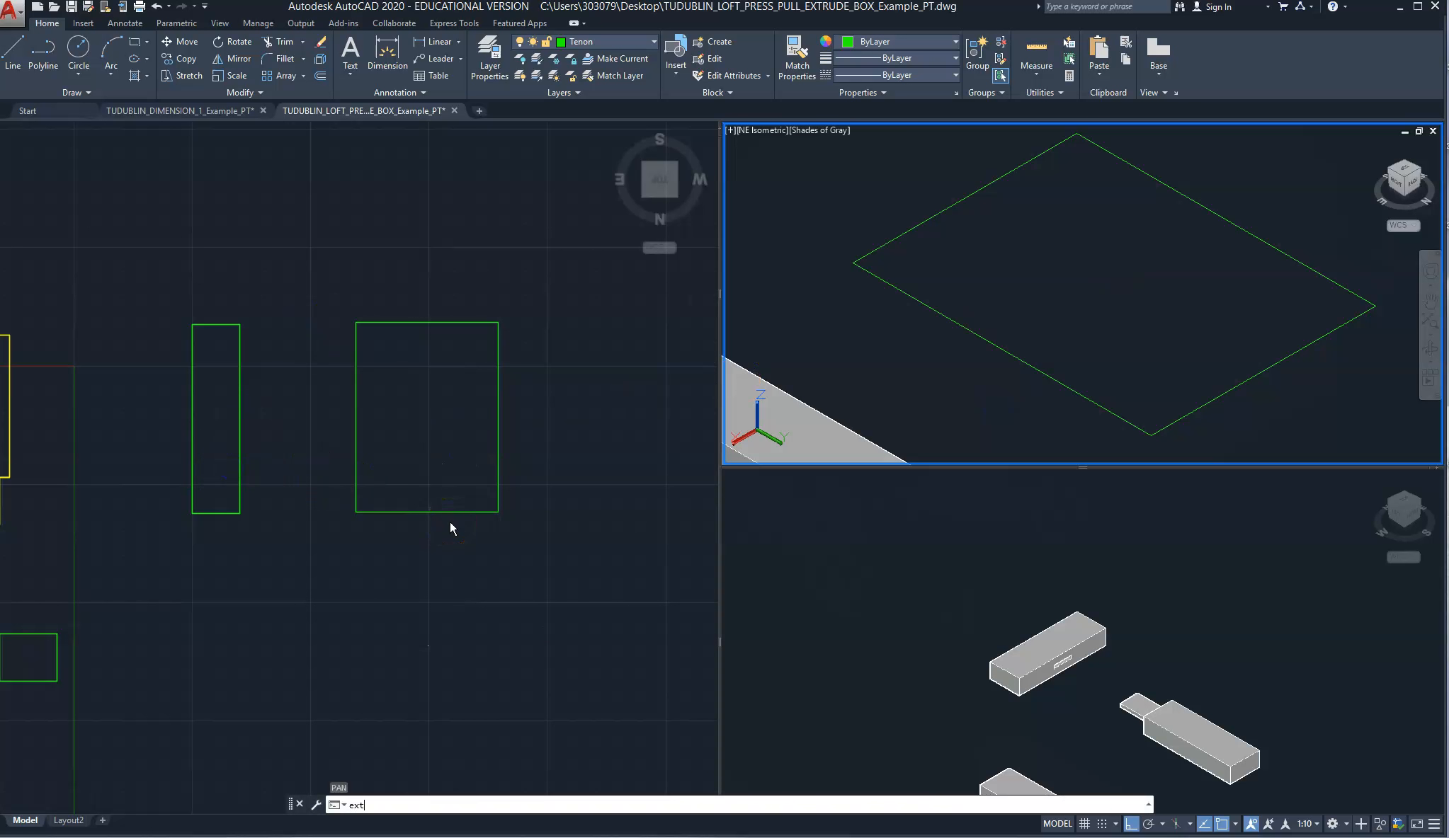
type("ru")
key("Return")
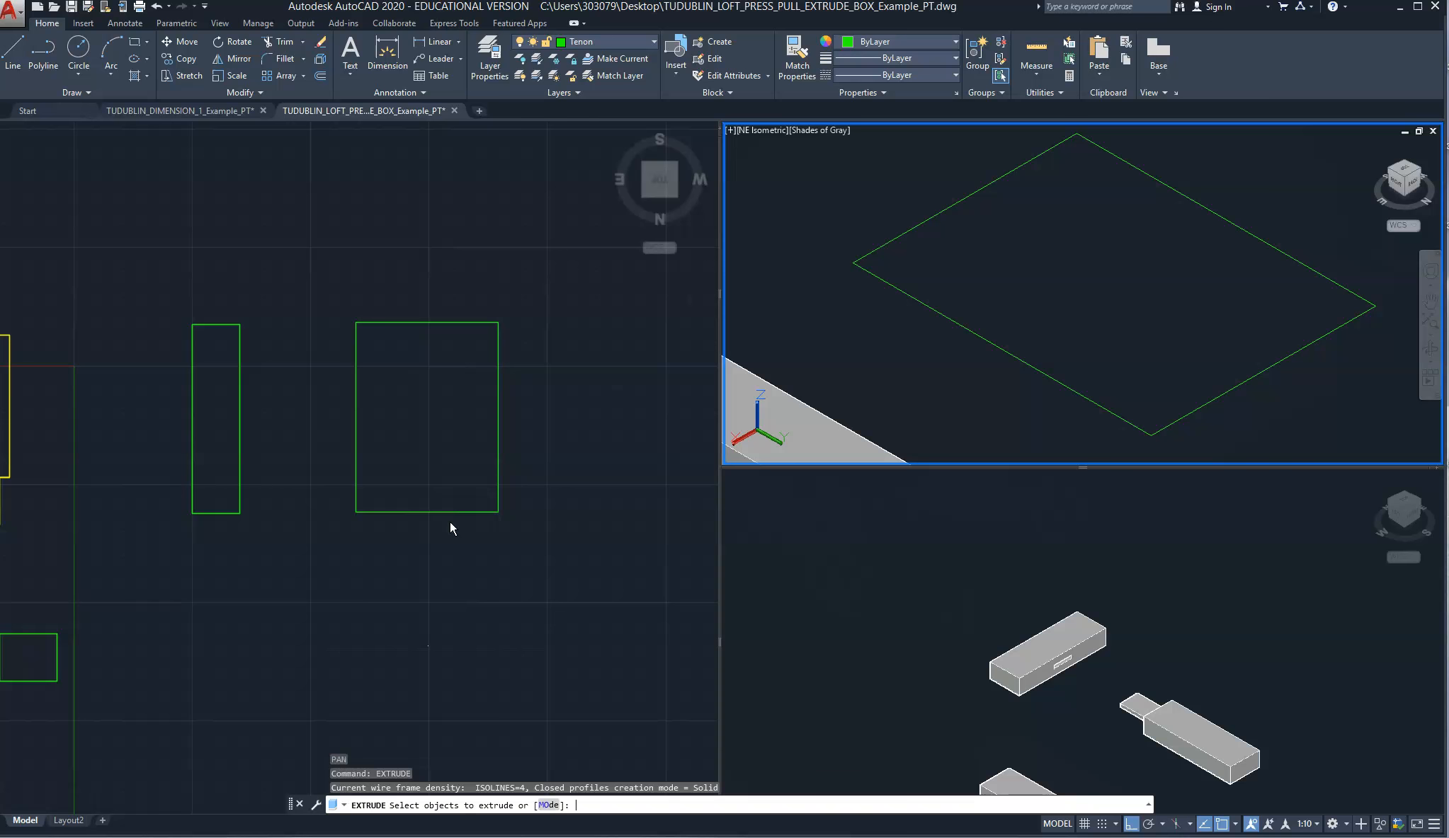
left_click(520, 541)
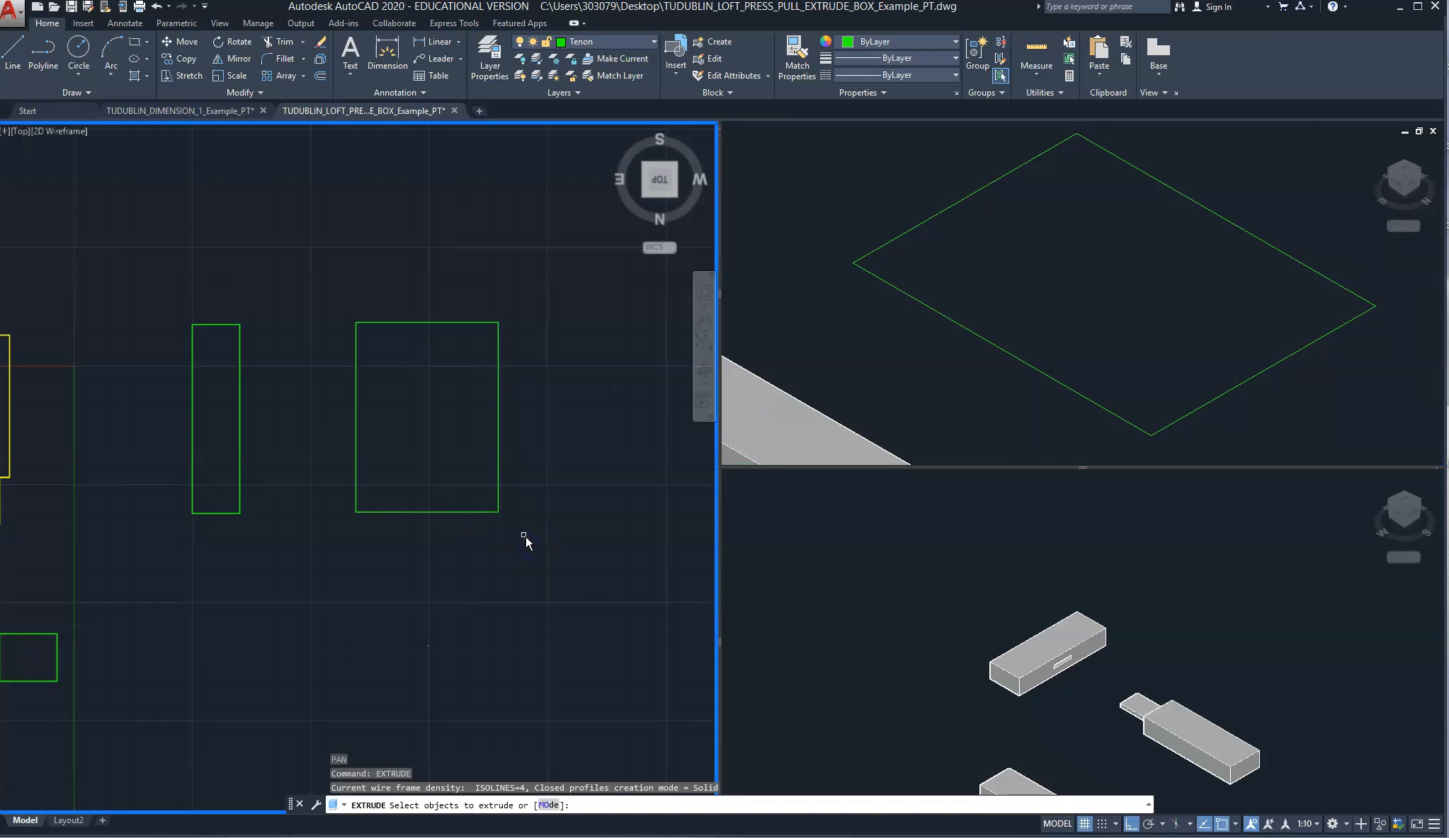
left_click(525, 536)
left_click(338, 311)
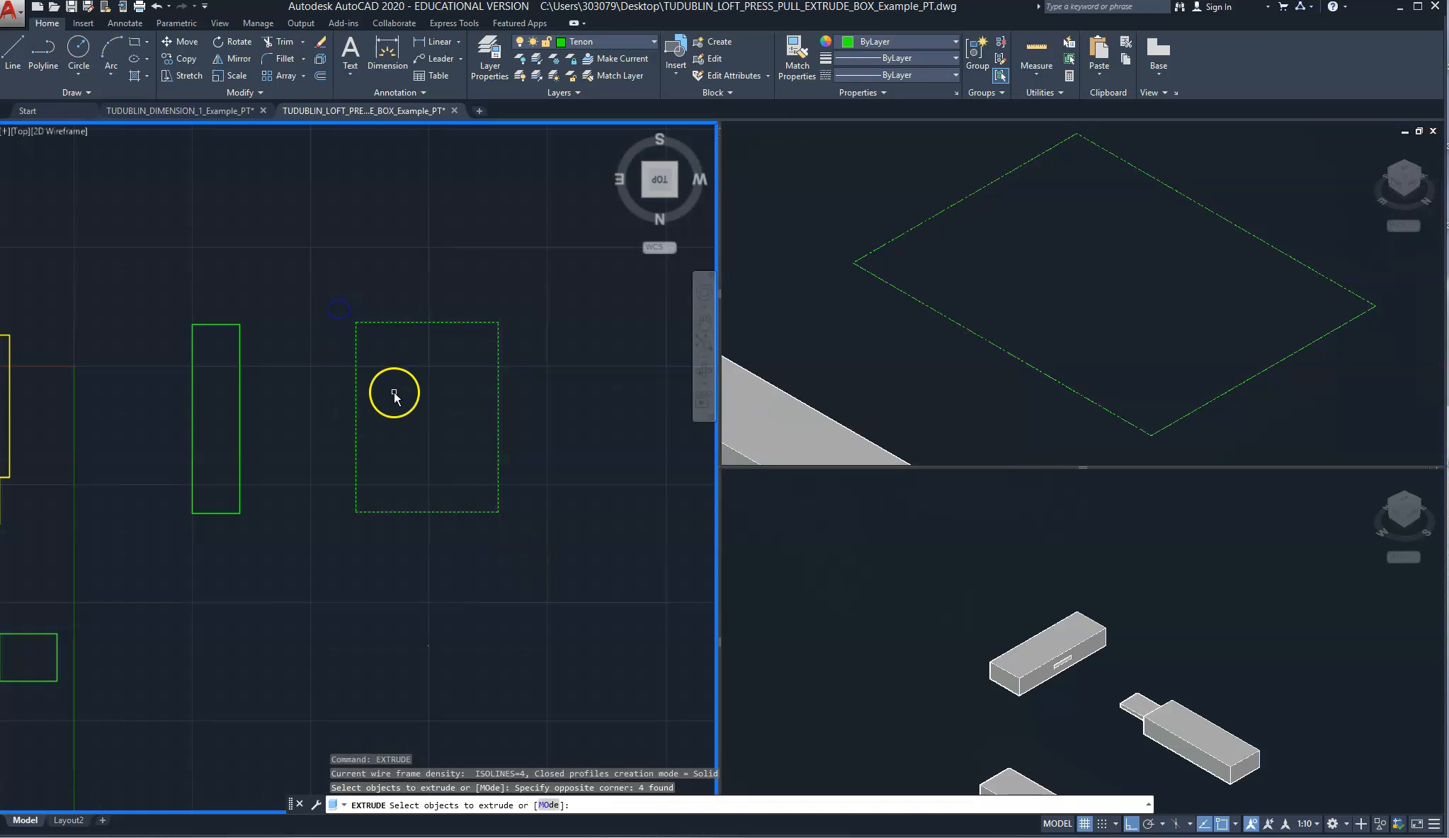
right_click(398, 401)
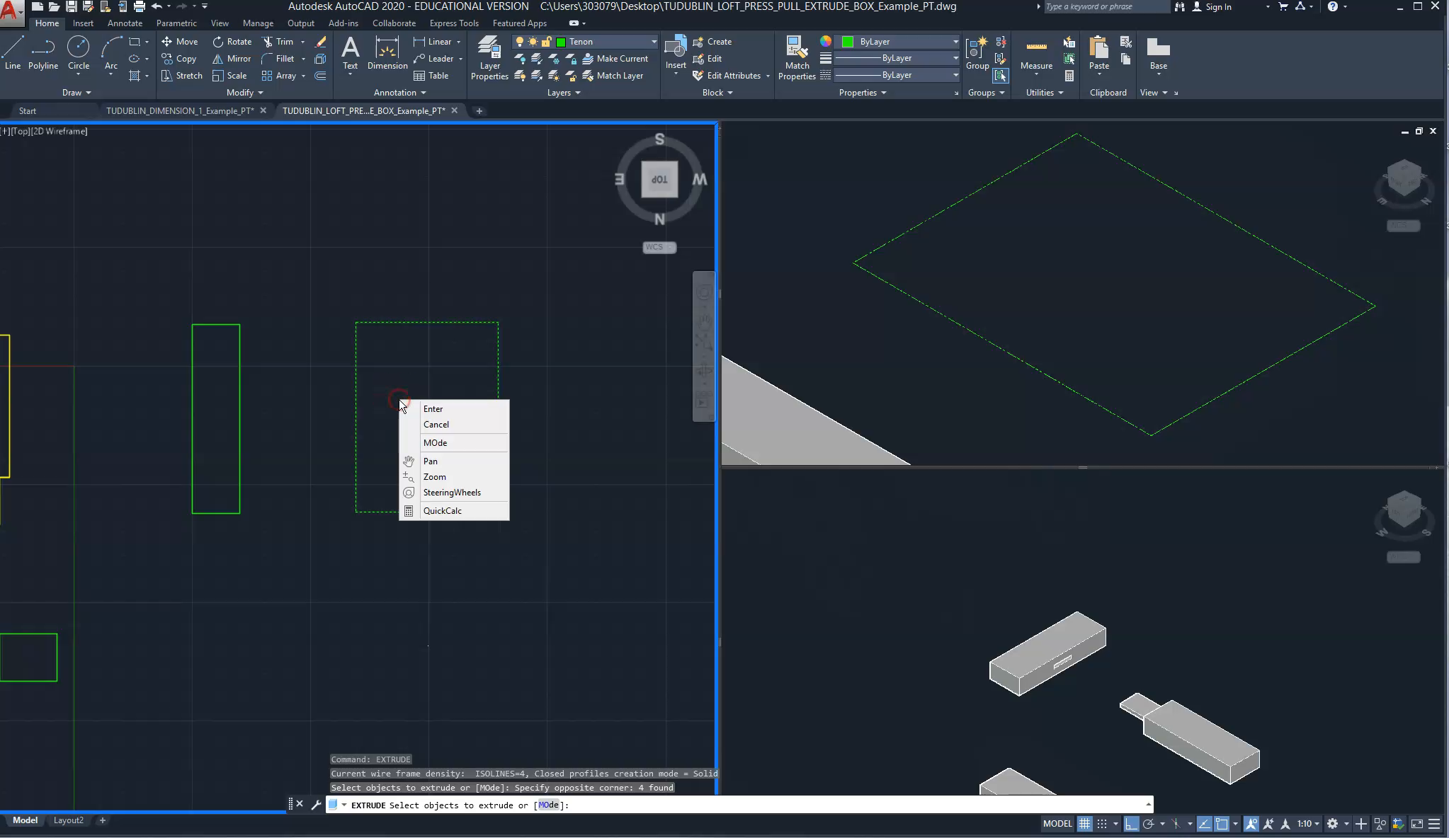
left_click(422, 405)
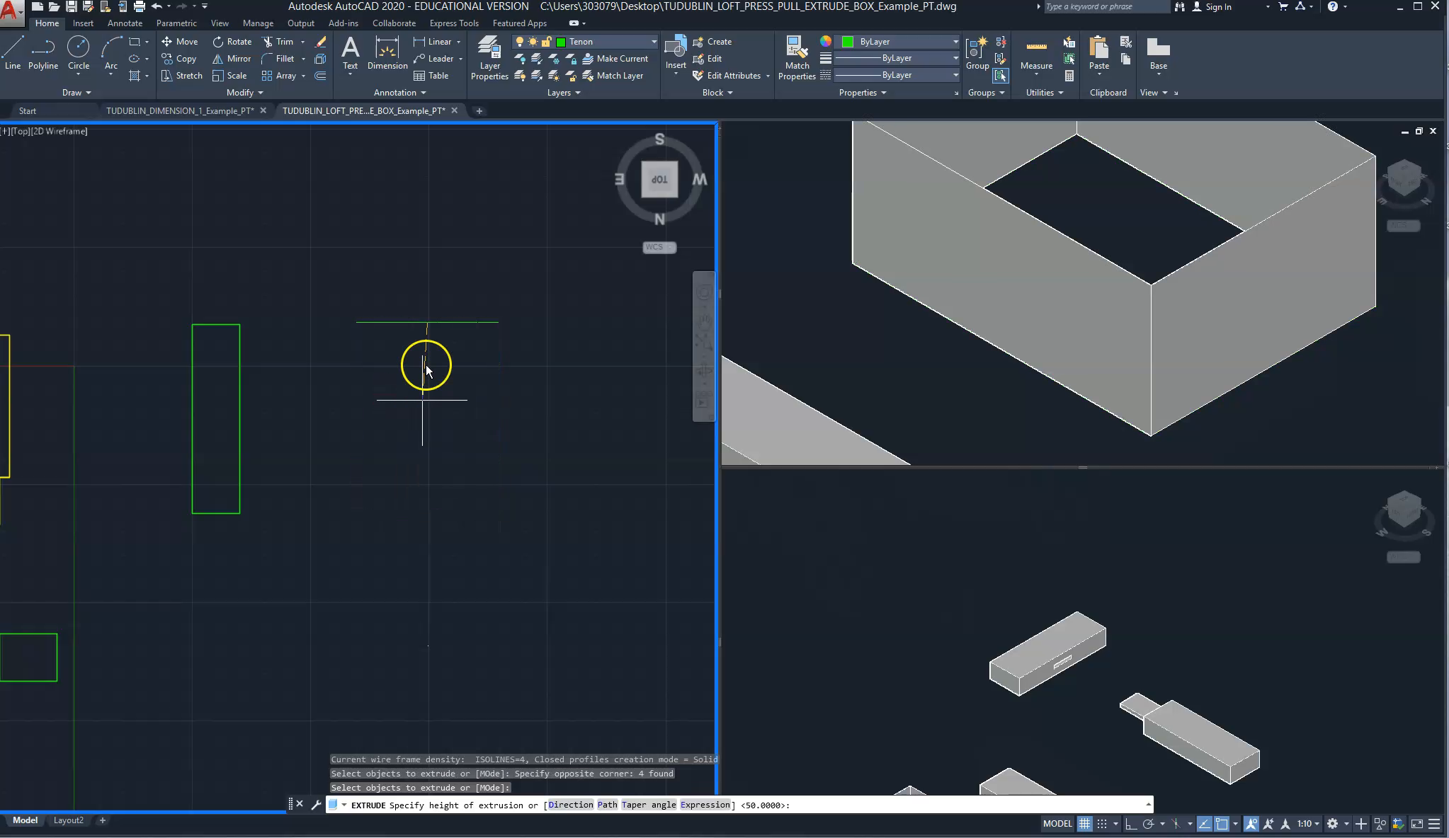
type("5")
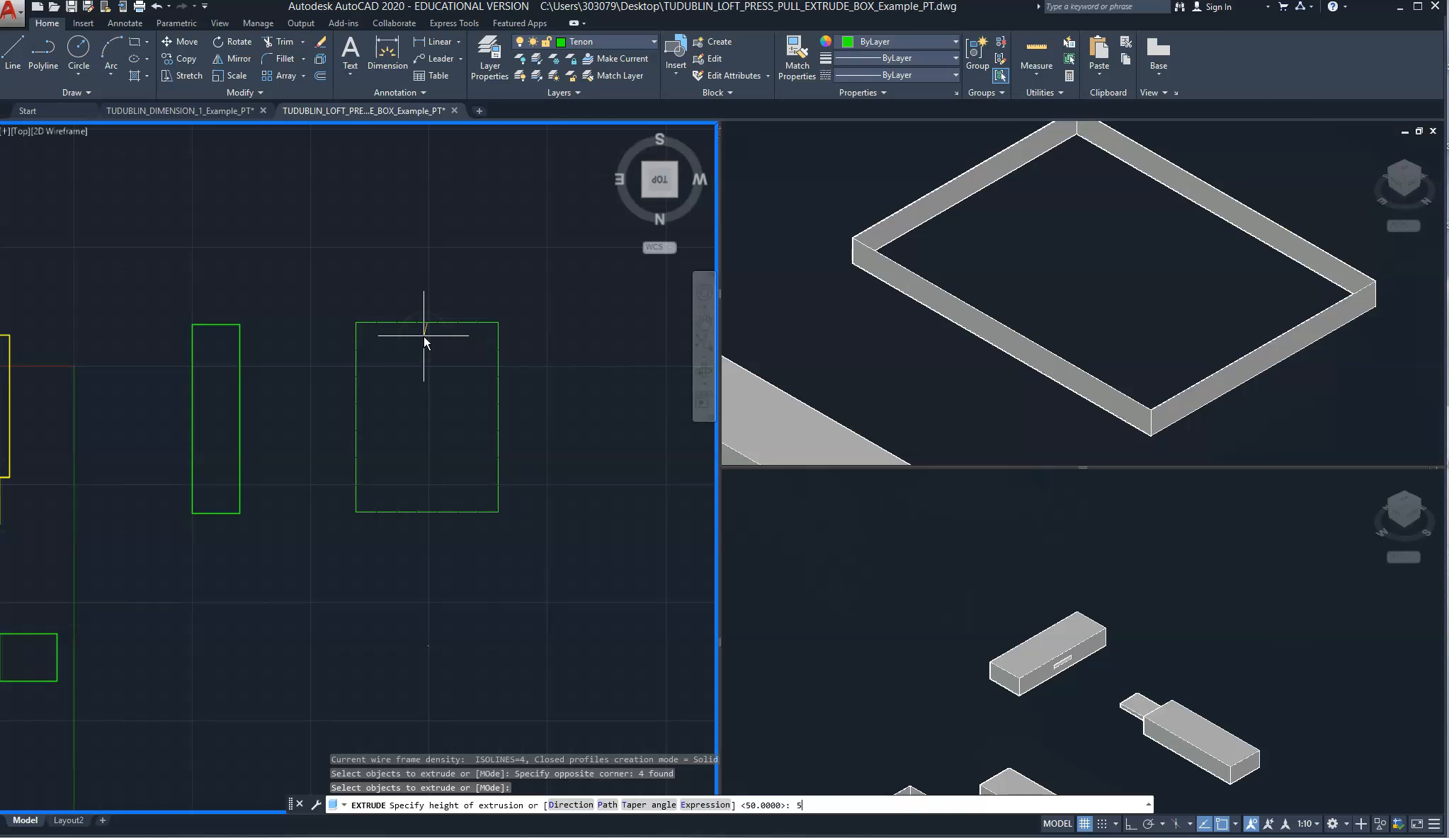
type("0")
key("Return")
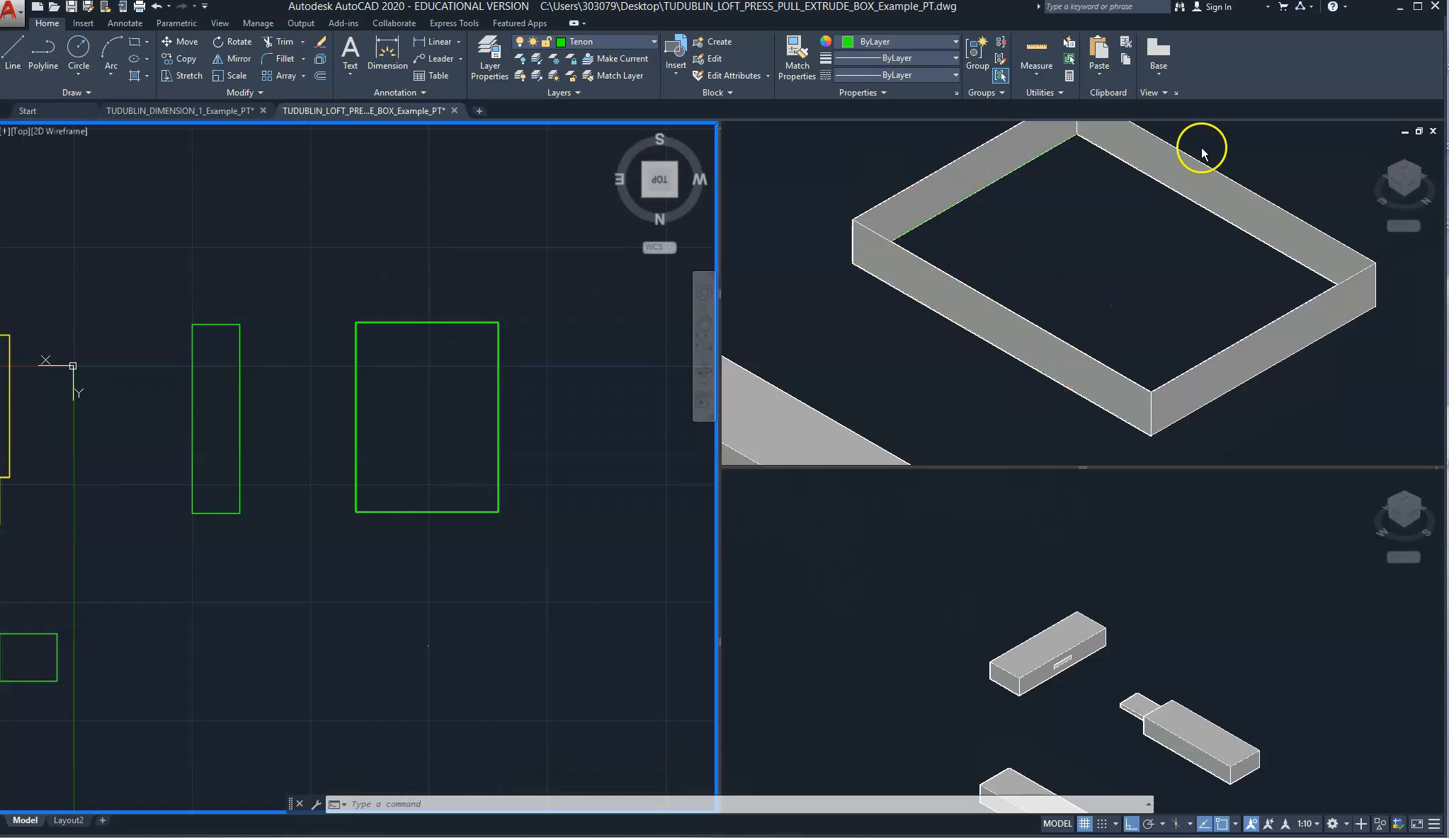
Step: Select one extruded wall in the isometric view to examine whether it is a separate surface, and clear the selection
left_click(1186, 372)
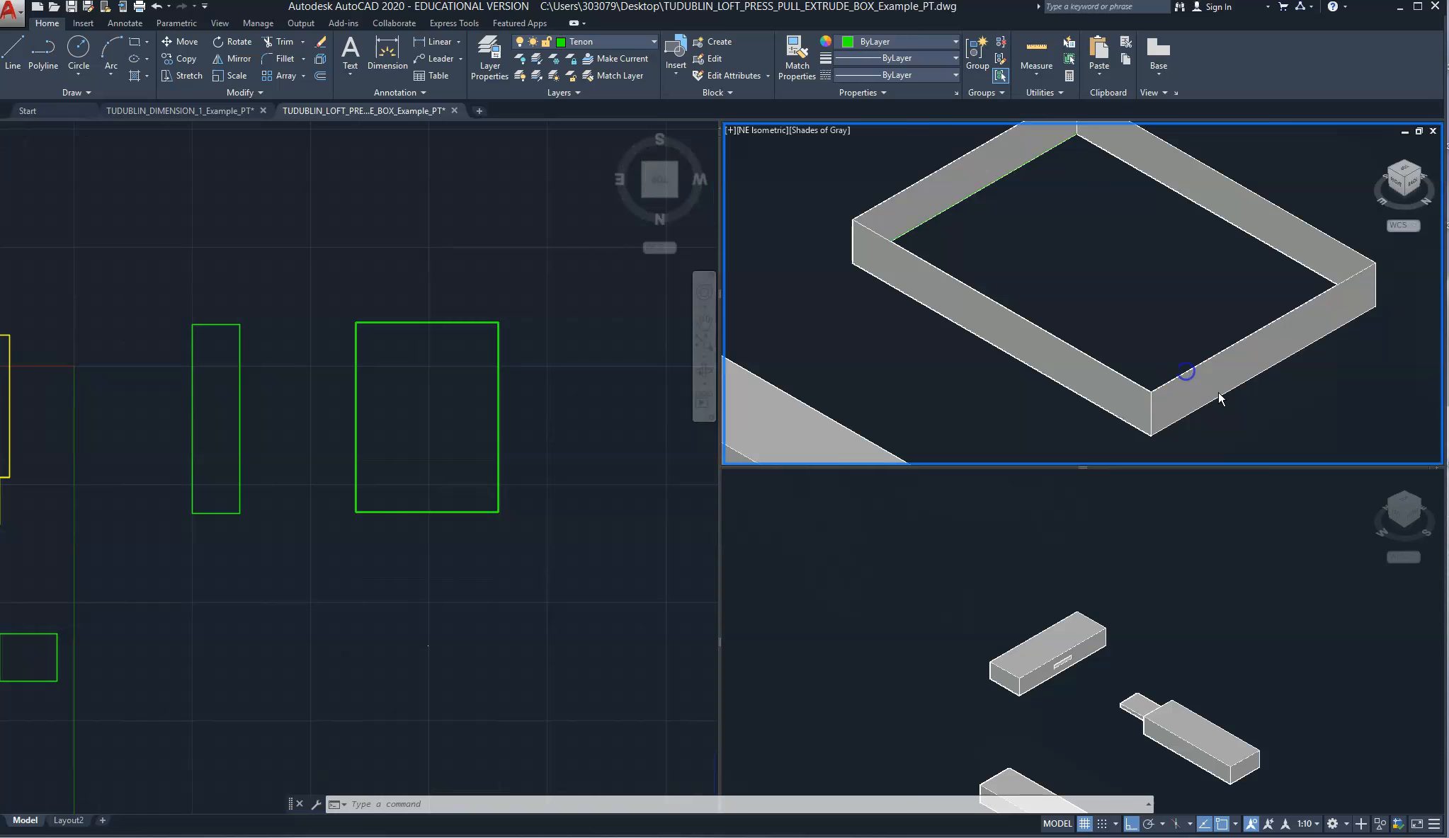
left_click(1246, 344, "ctrl")
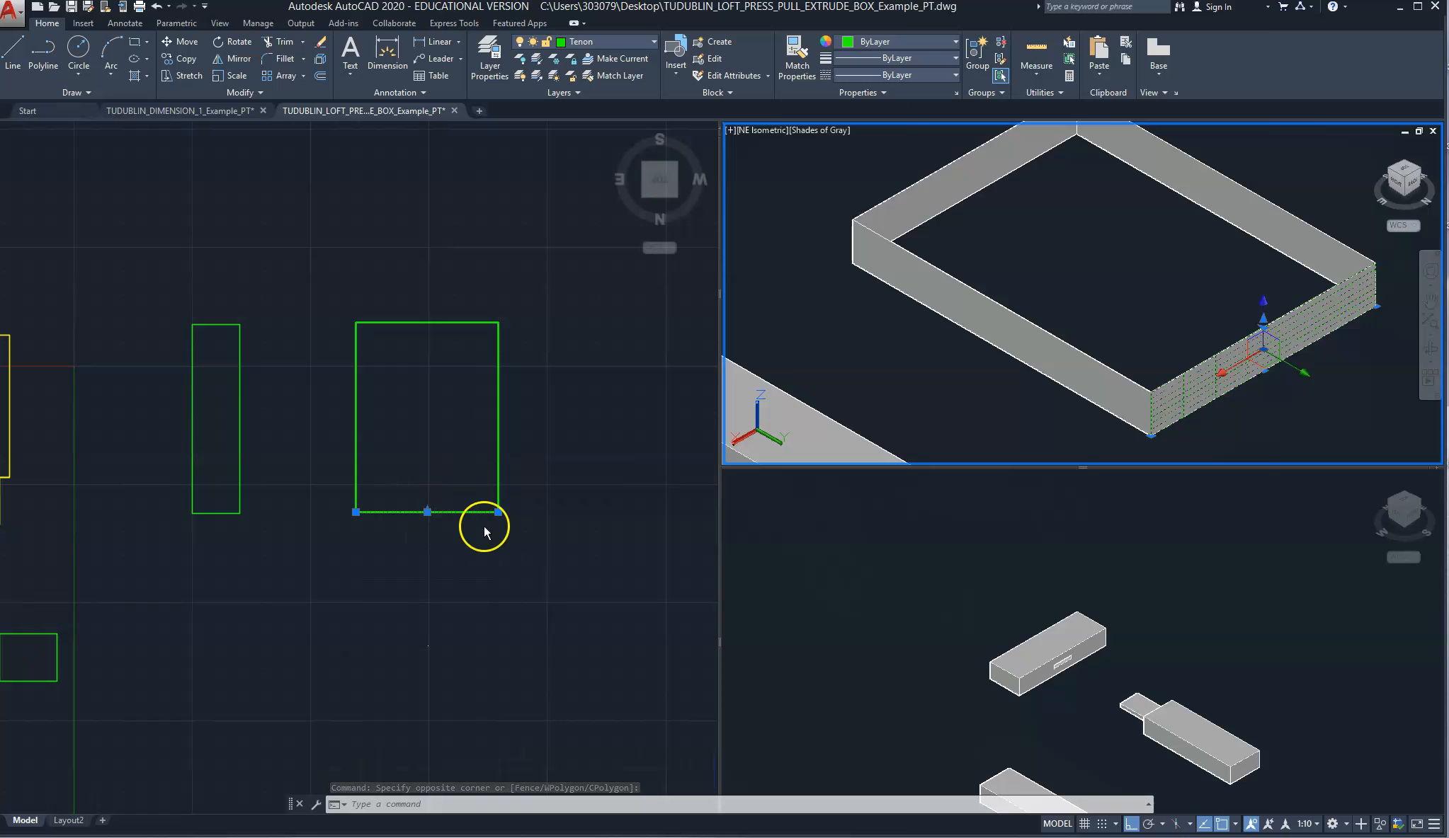
left_click(537, 528)
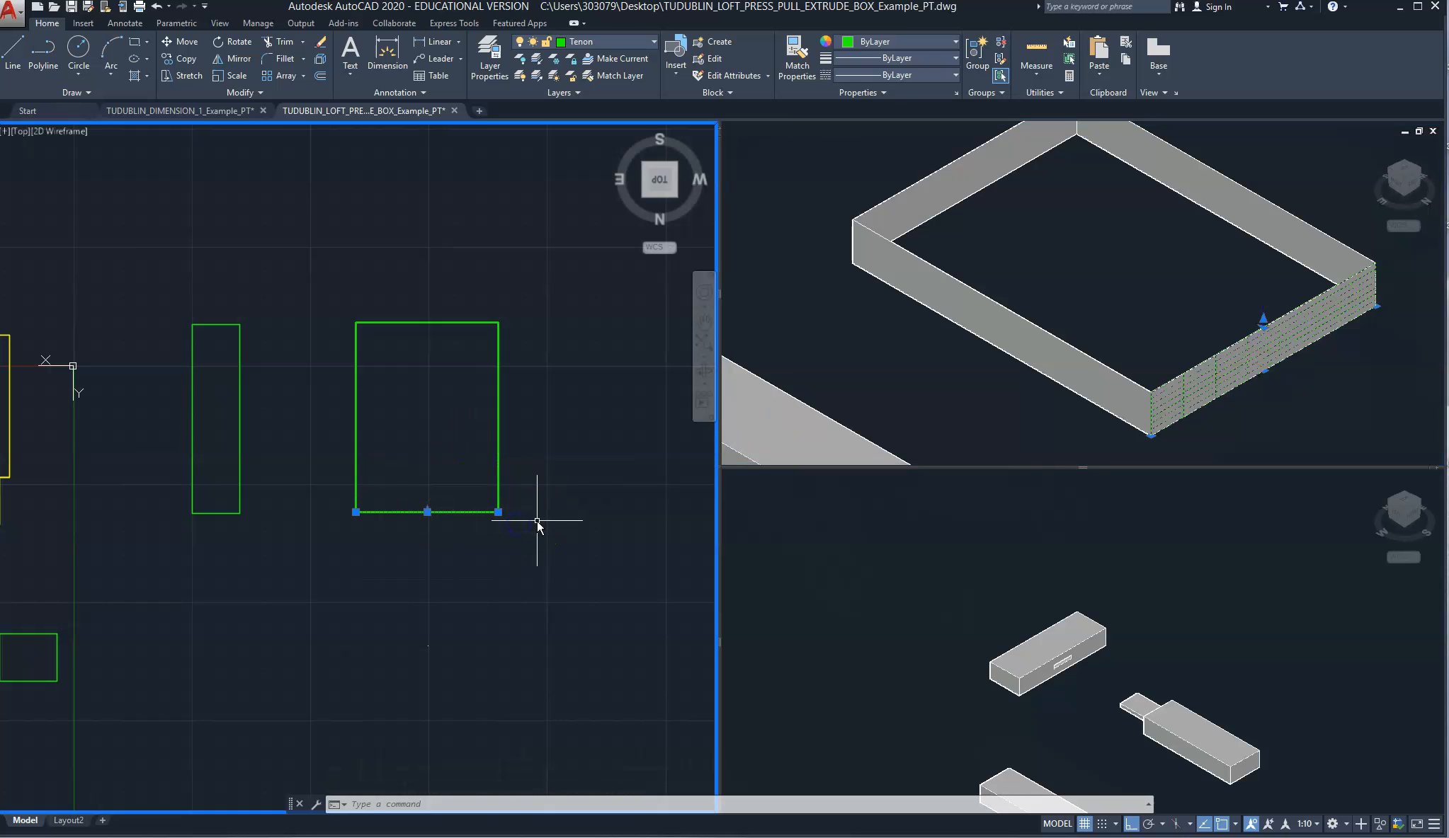
left_click(531, 519)
key("Escape")
Step: Erase all the surface walls extruded from the large green rectangle
type("e")
key("Return")
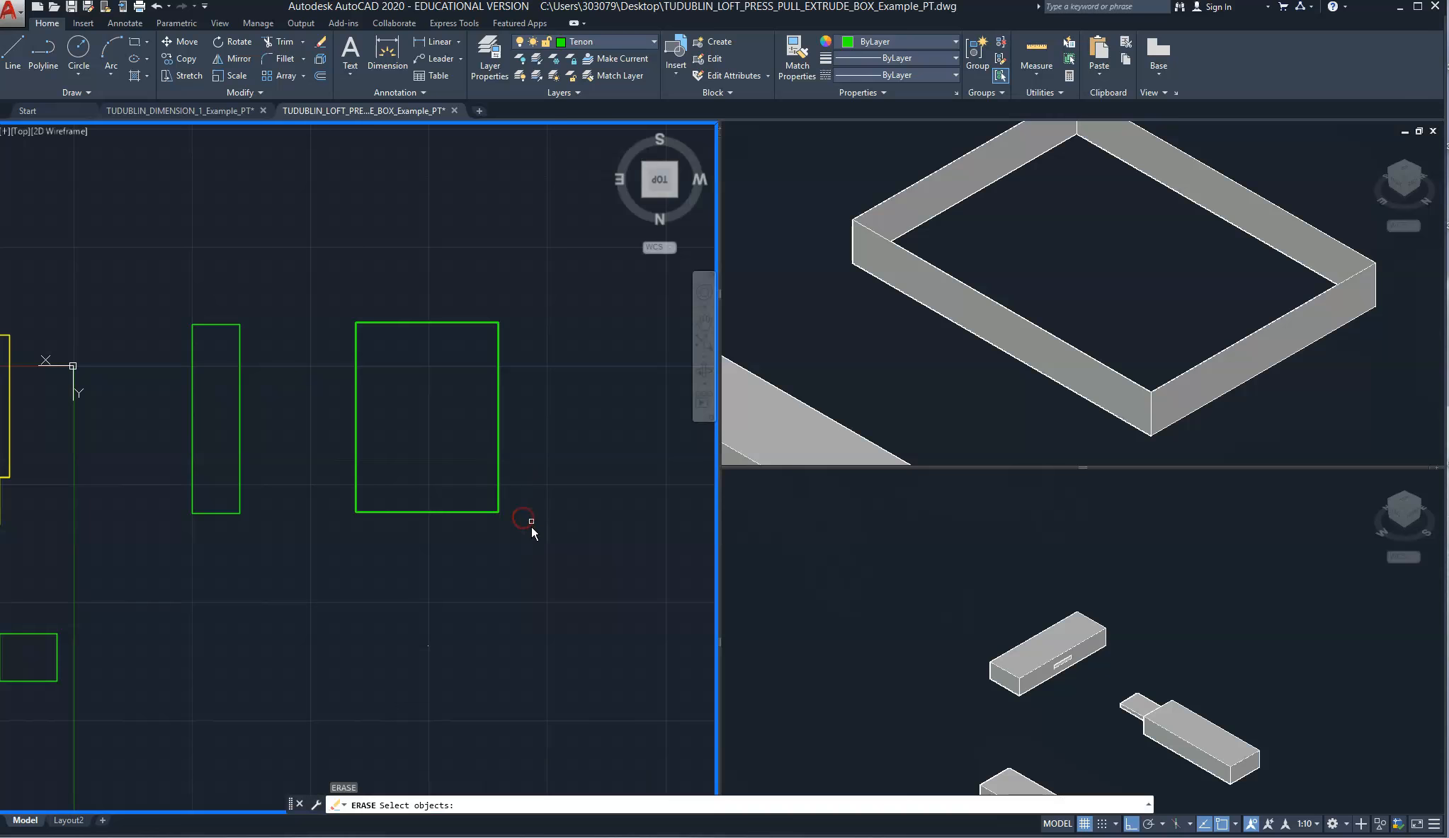
left_click(543, 542)
left_click(299, 278)
key("Return")
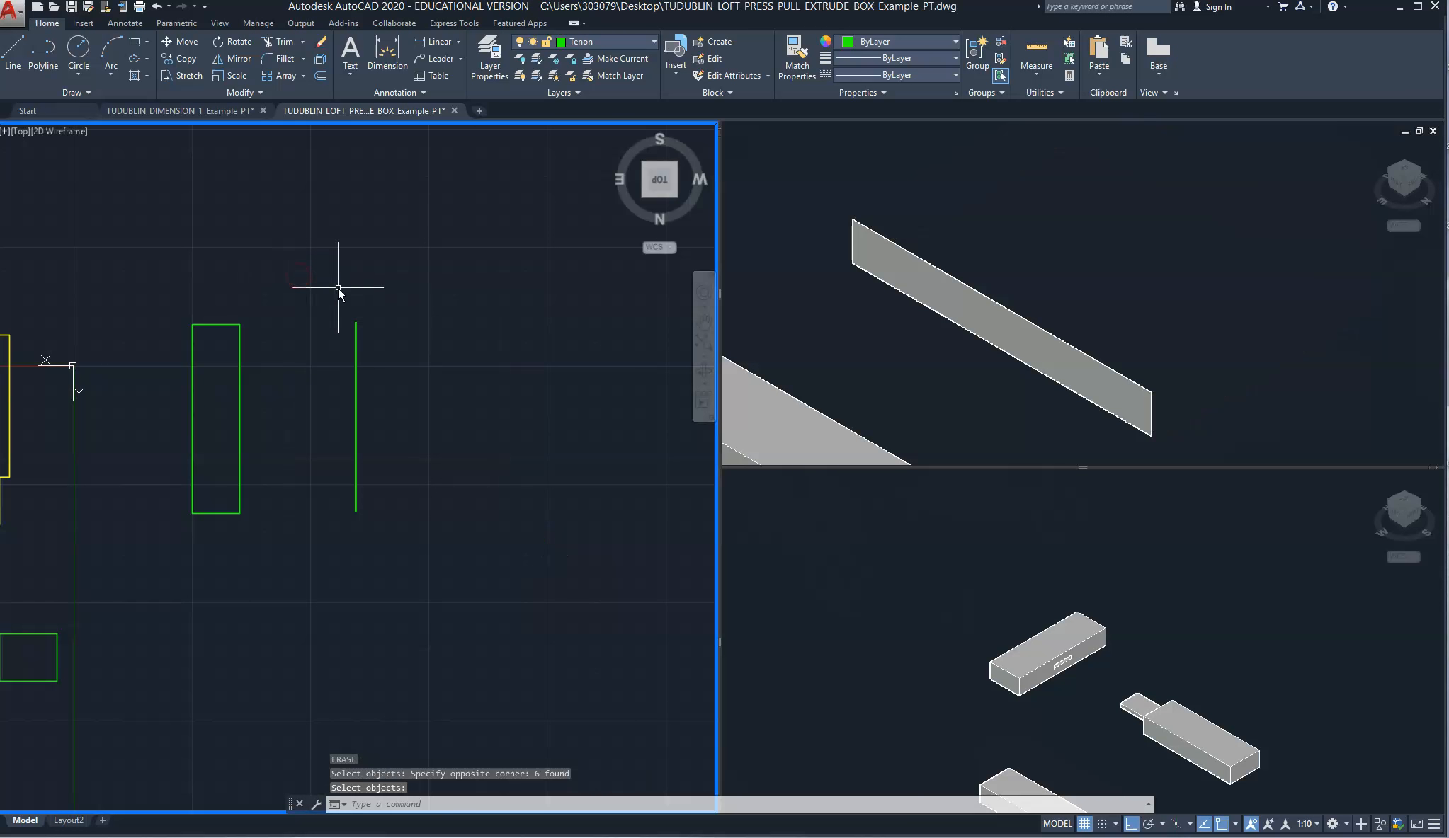
key("Escape")
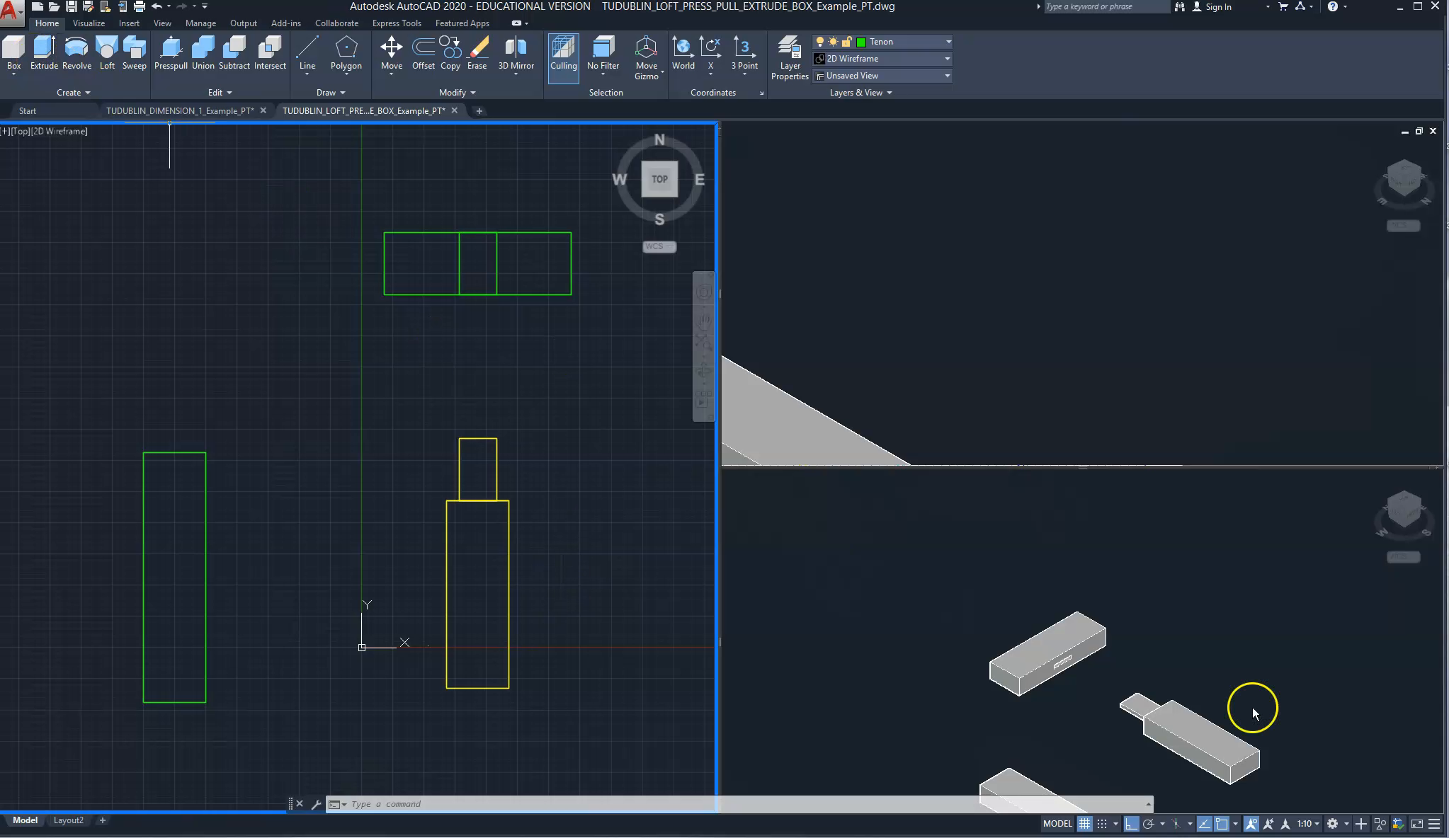
Step: Set the workspace to 3D Basics
left_click(1346, 825)
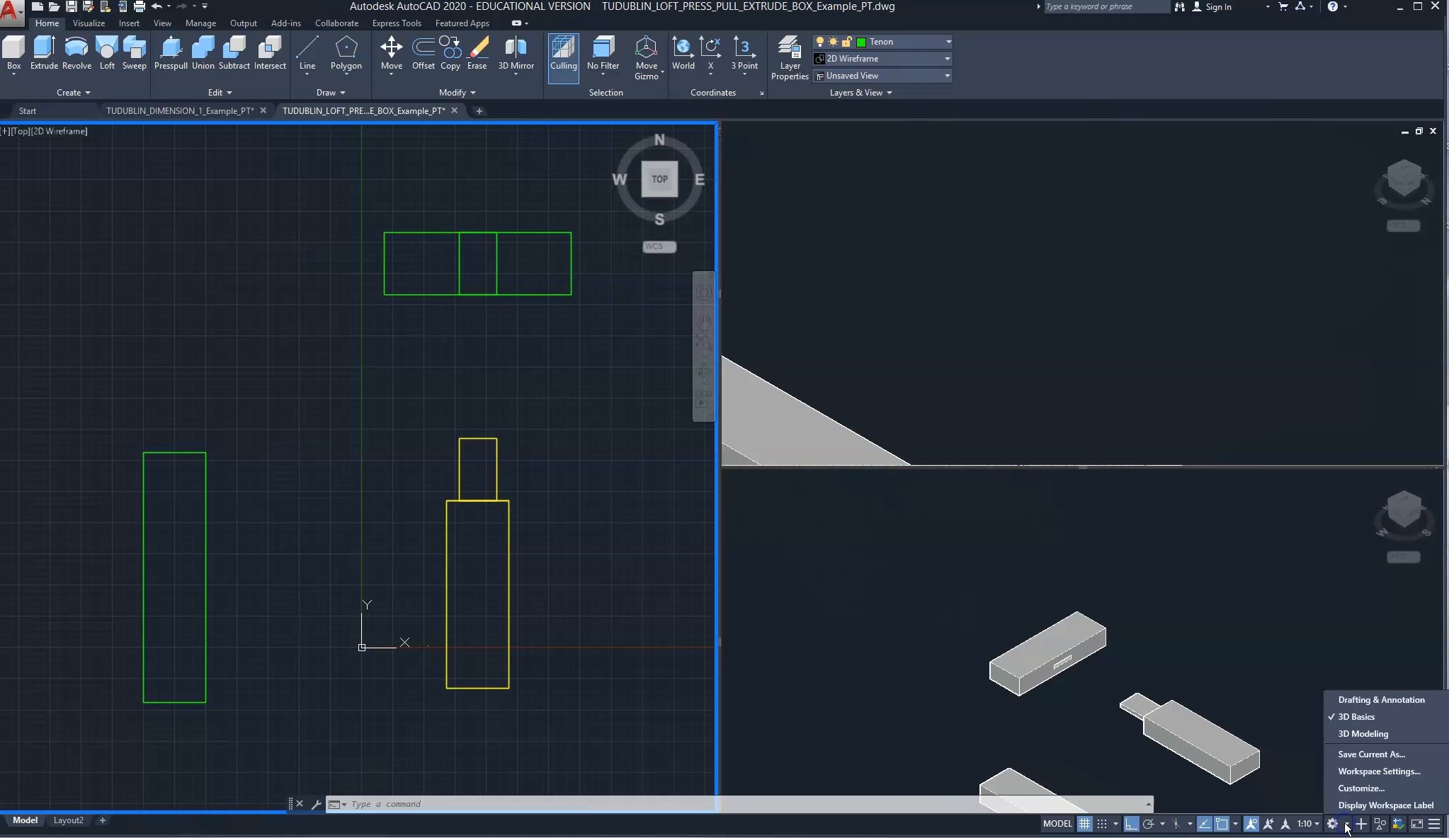
left_click(1358, 717)
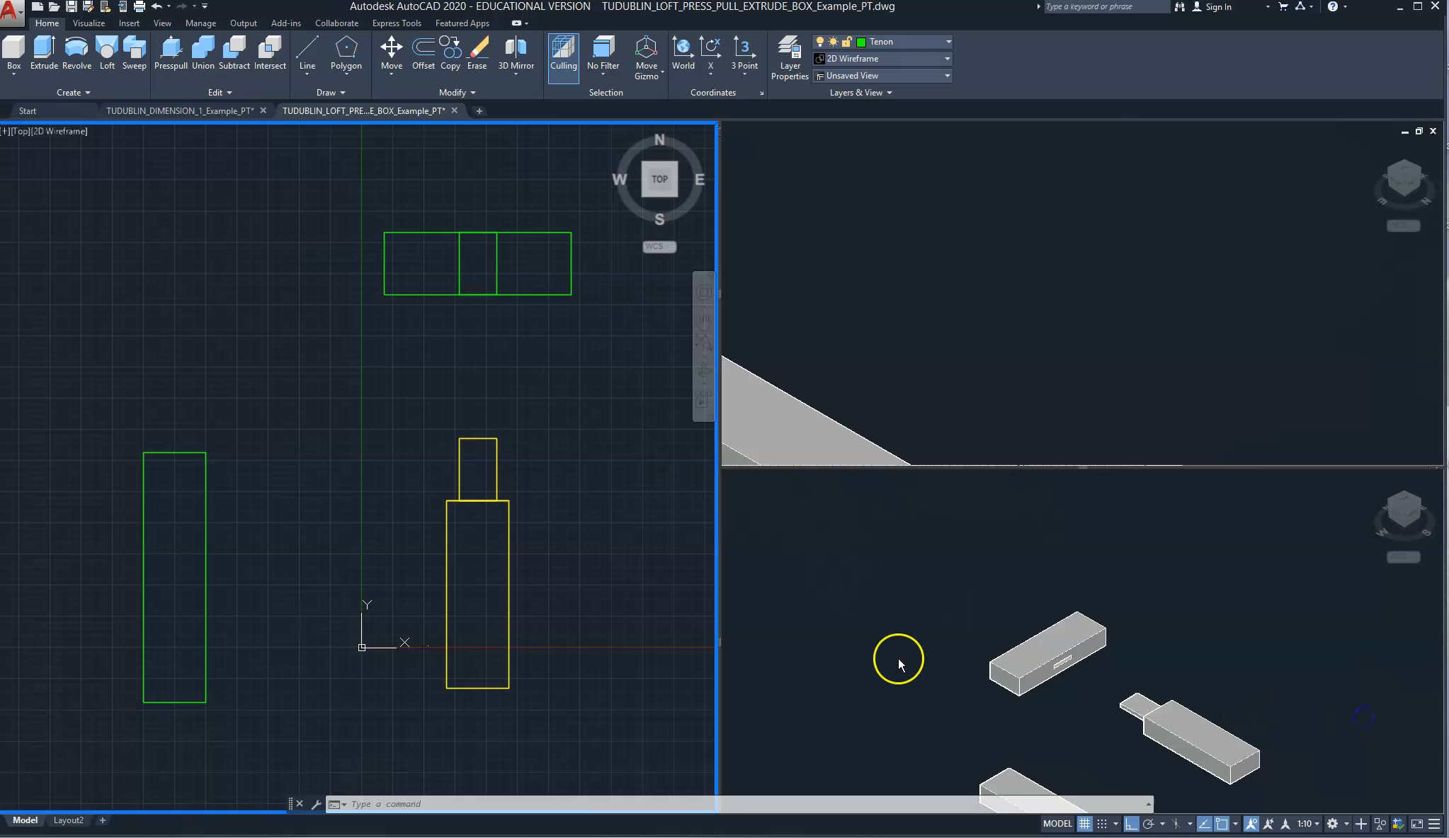
Step: Create a box with its first corner beside the narrow yellow rectangle in the top view, with length 200, width 300 and height 500
left_click(13, 72)
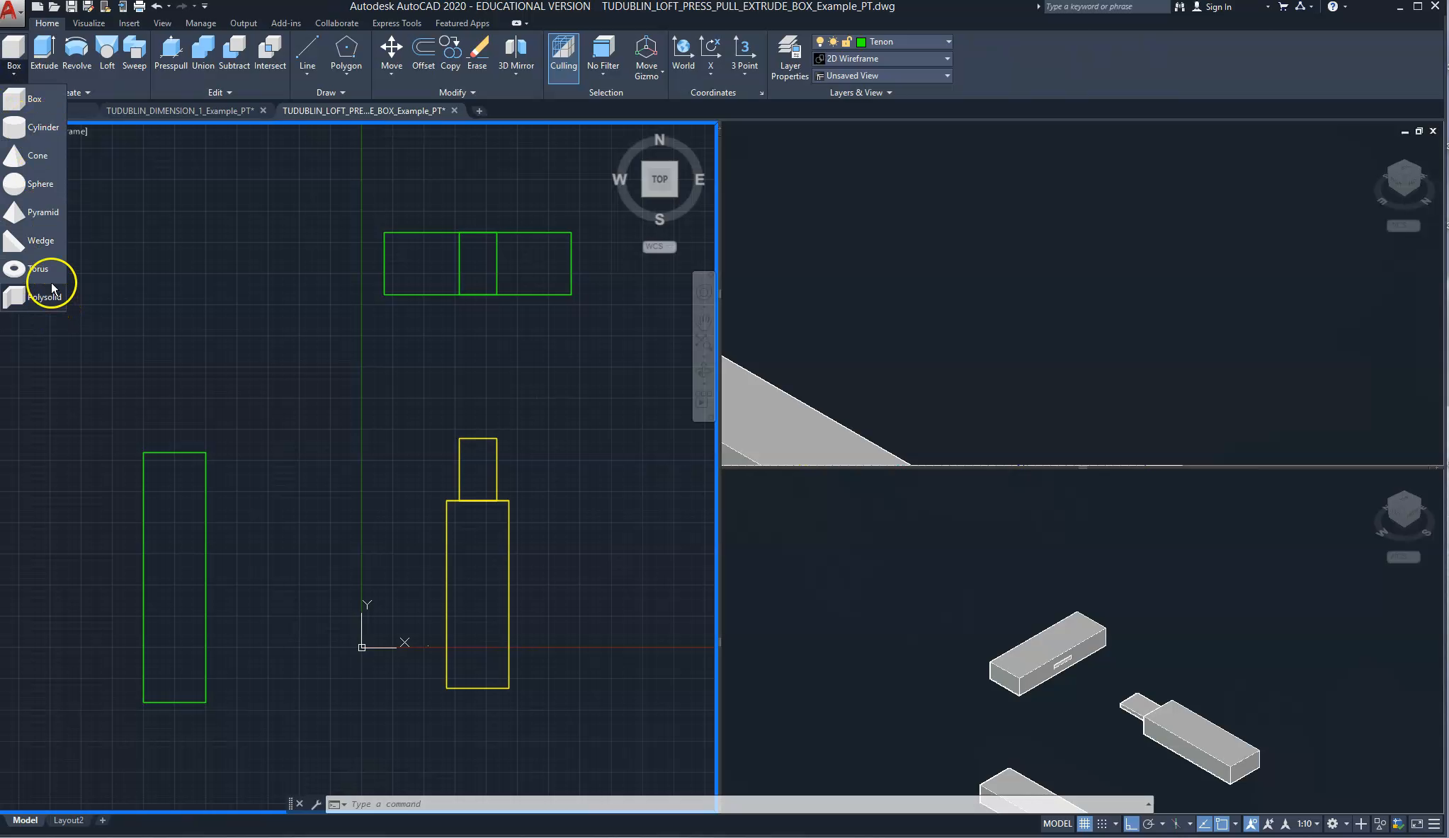
left_click(10, 105)
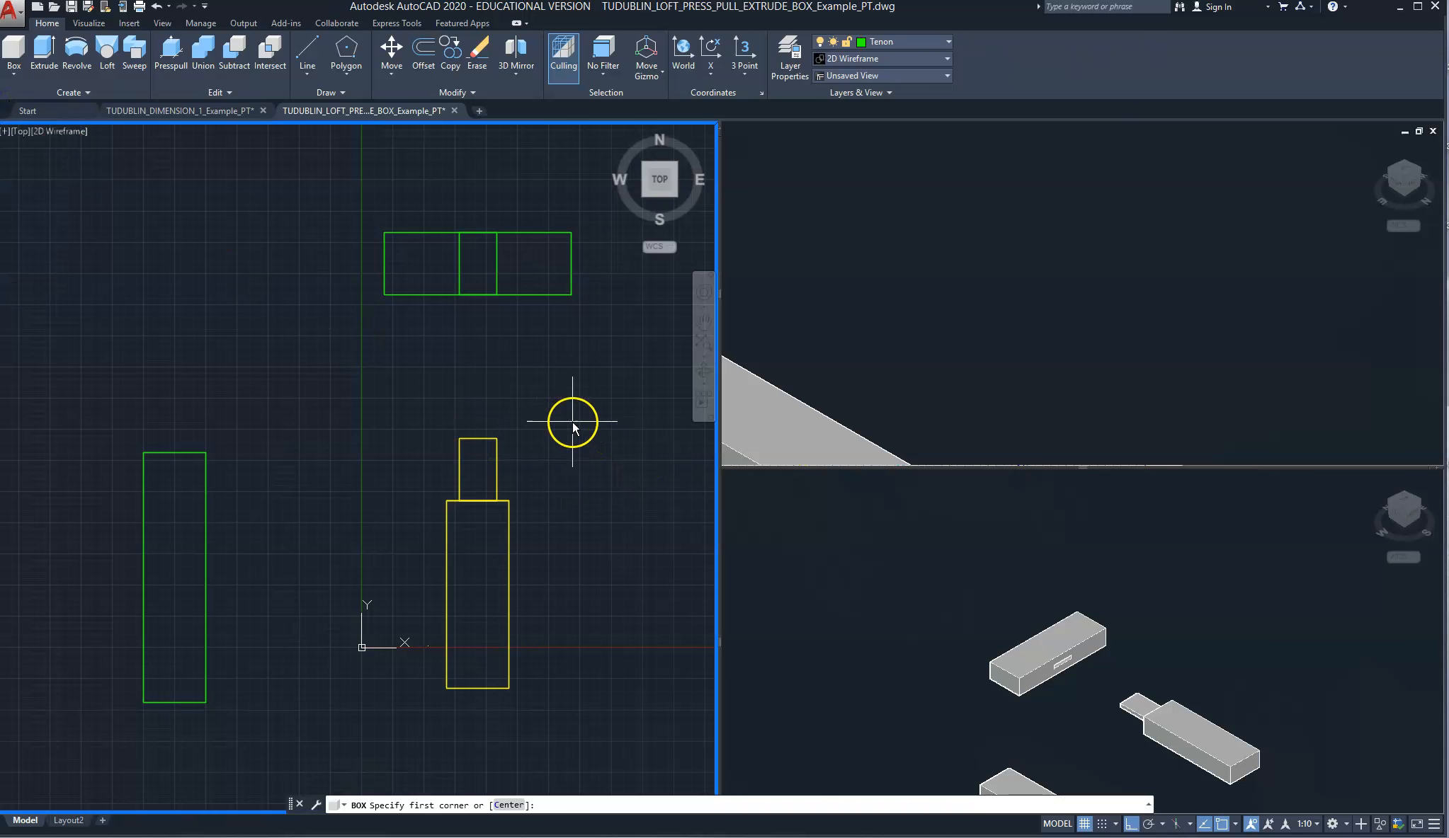
left_click(573, 422)
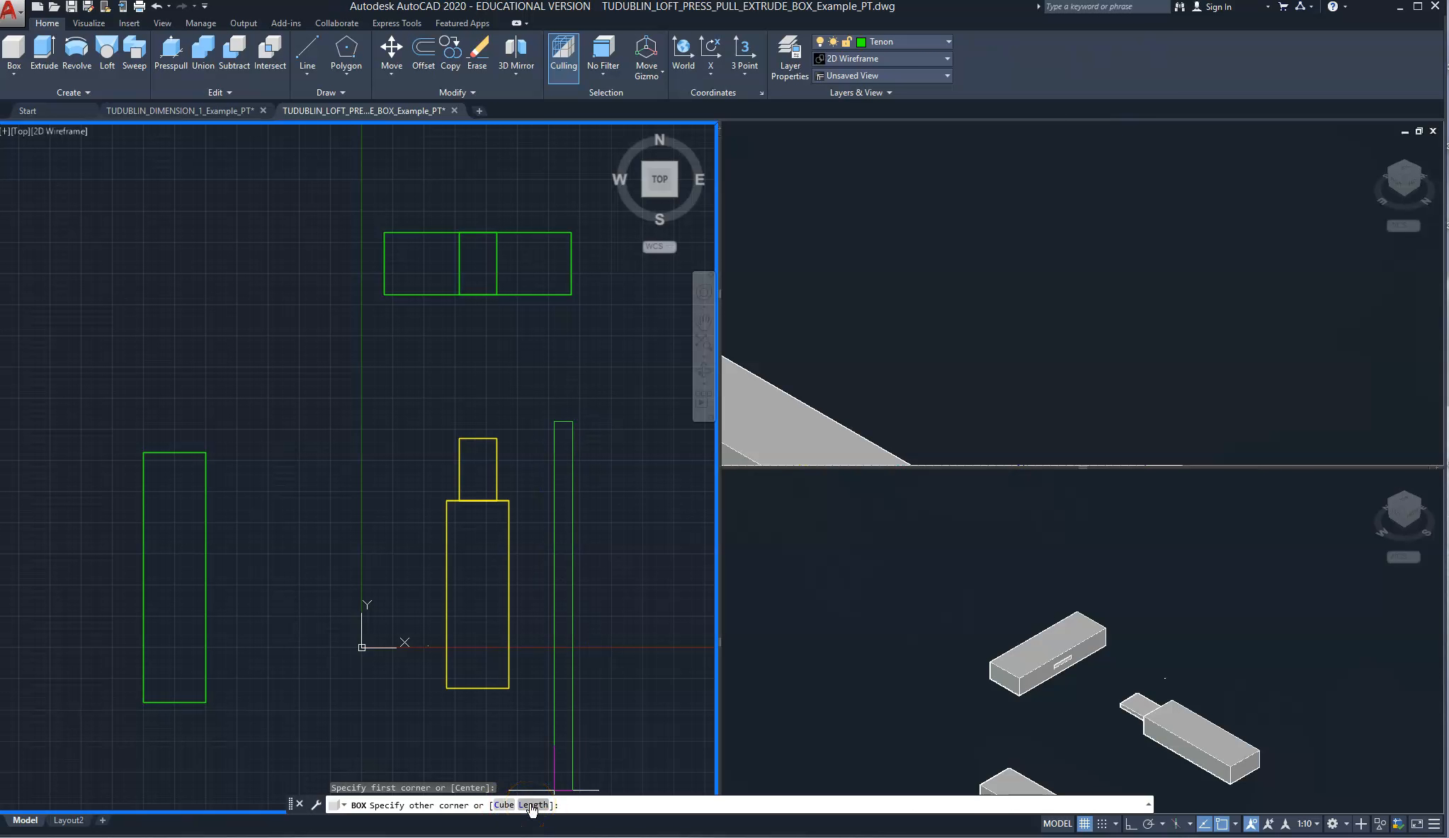
left_click(533, 805)
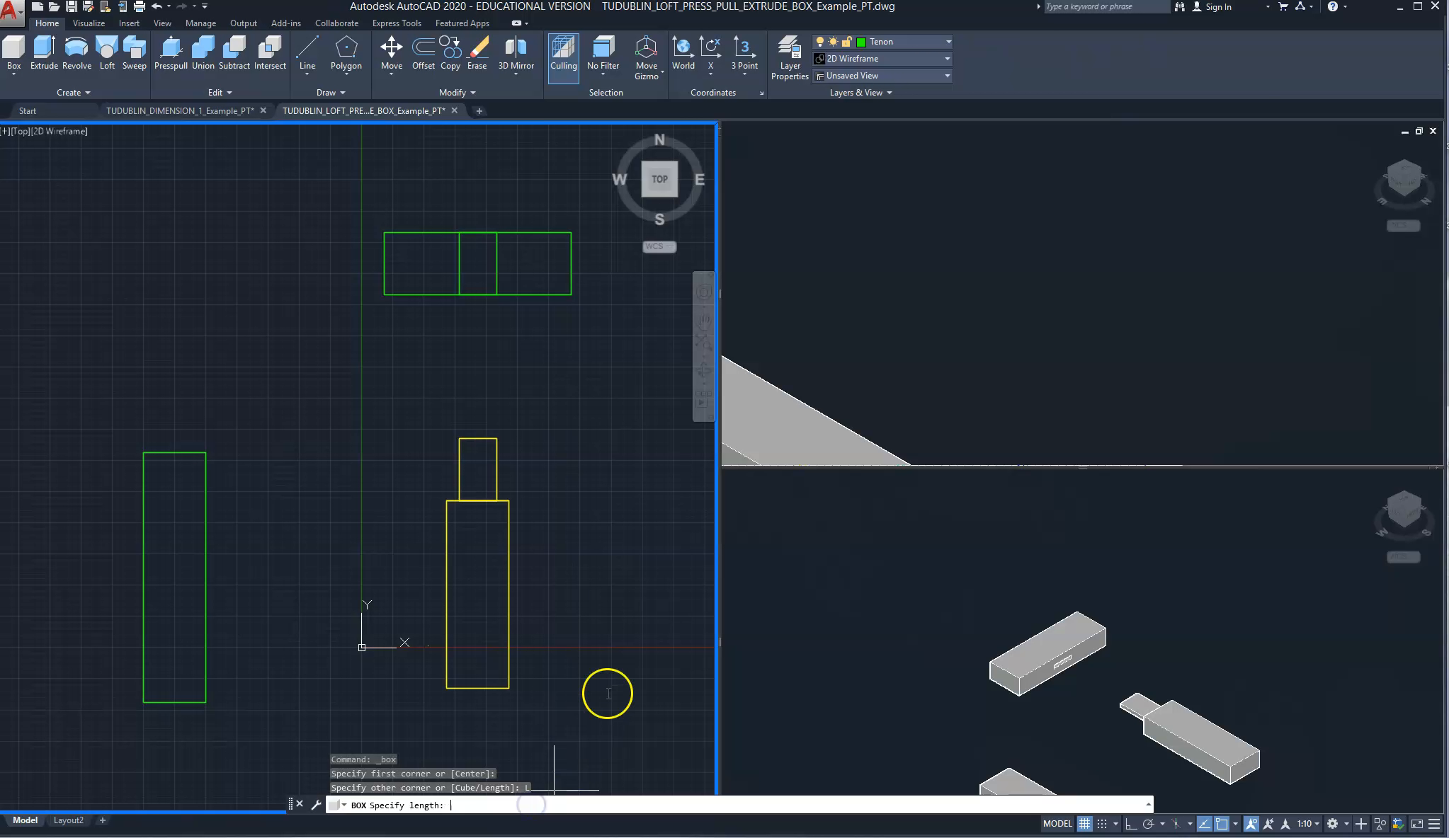
key("F8")
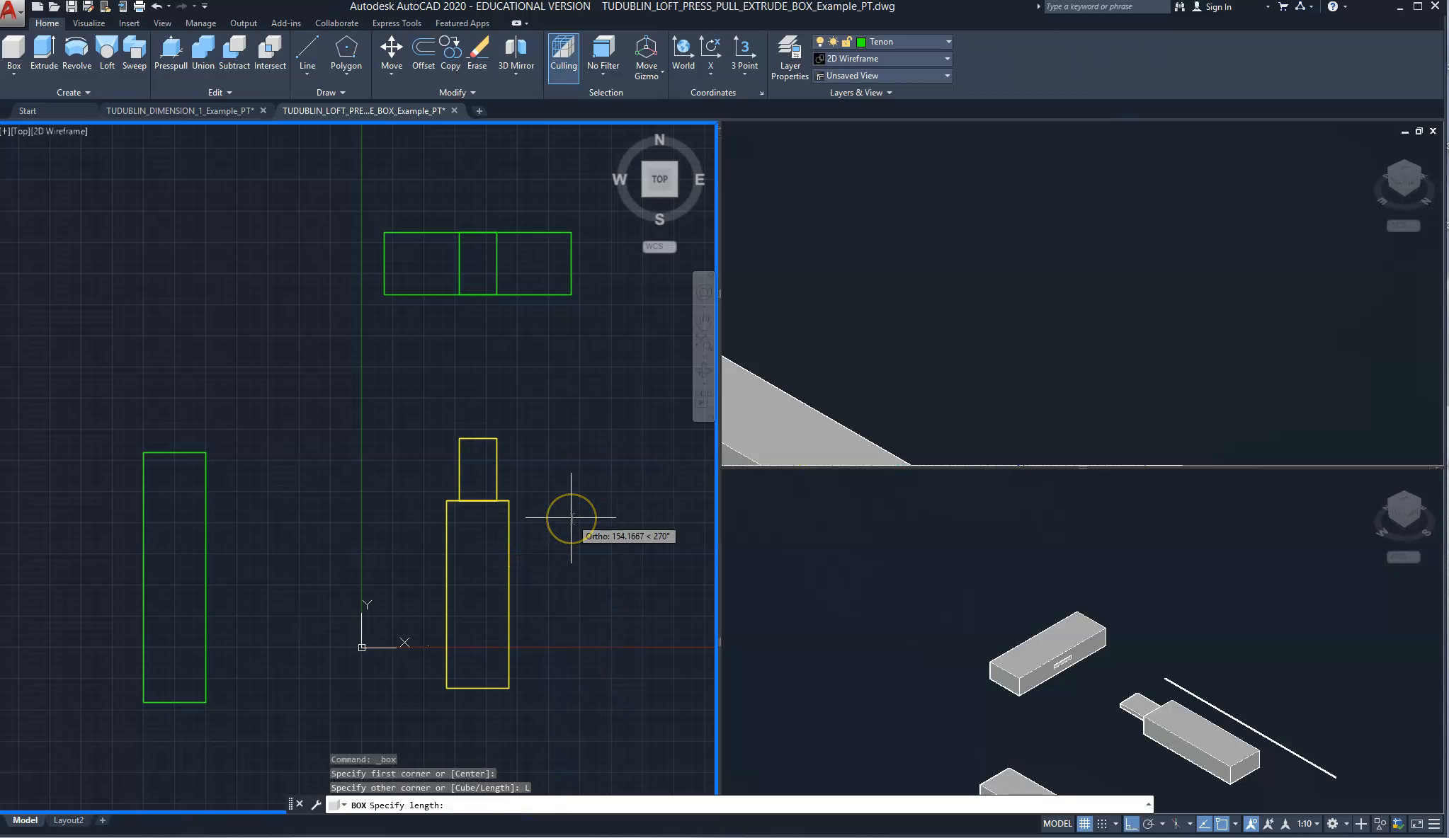
type("200")
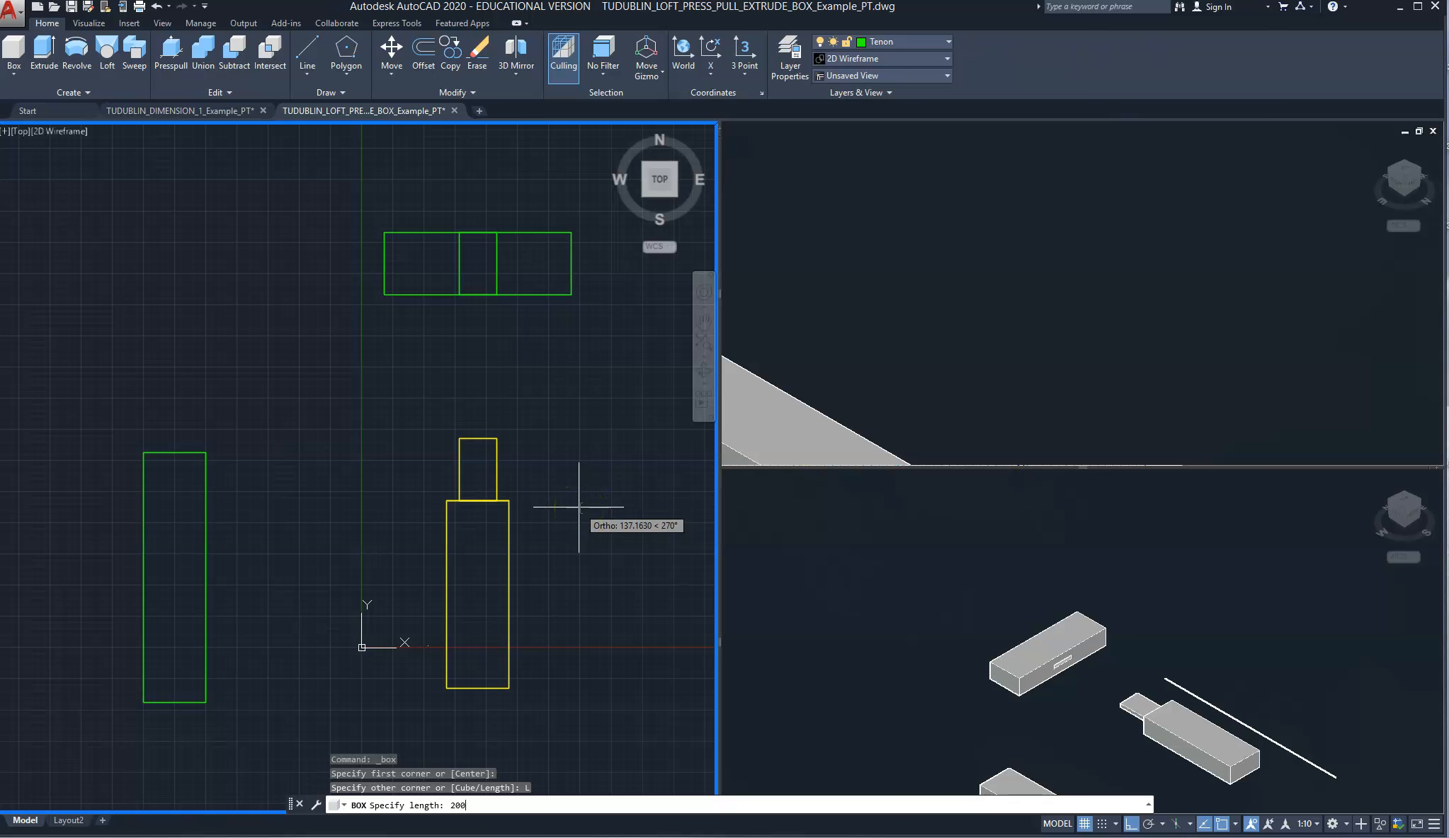
key("Return")
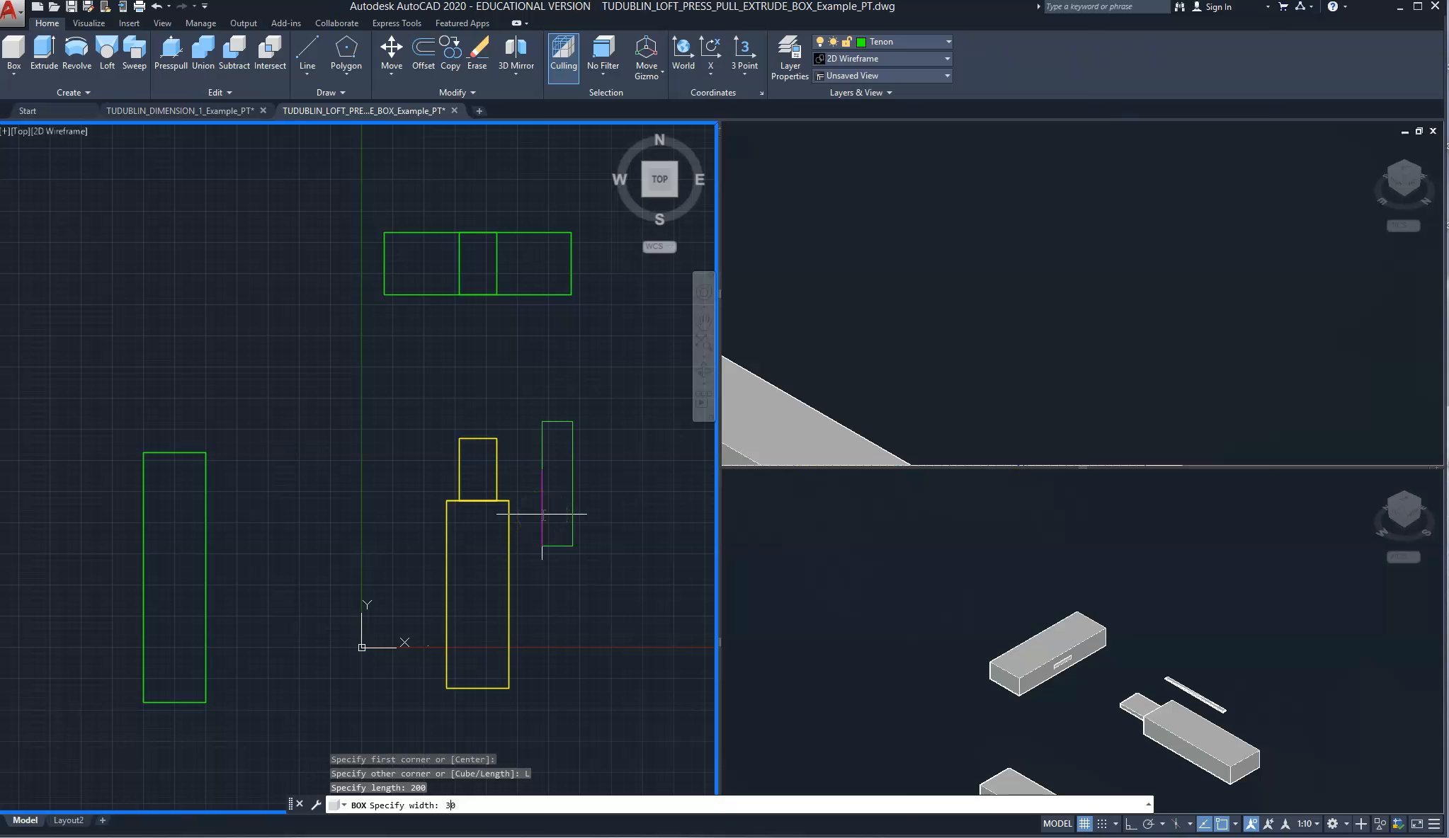
key("Return")
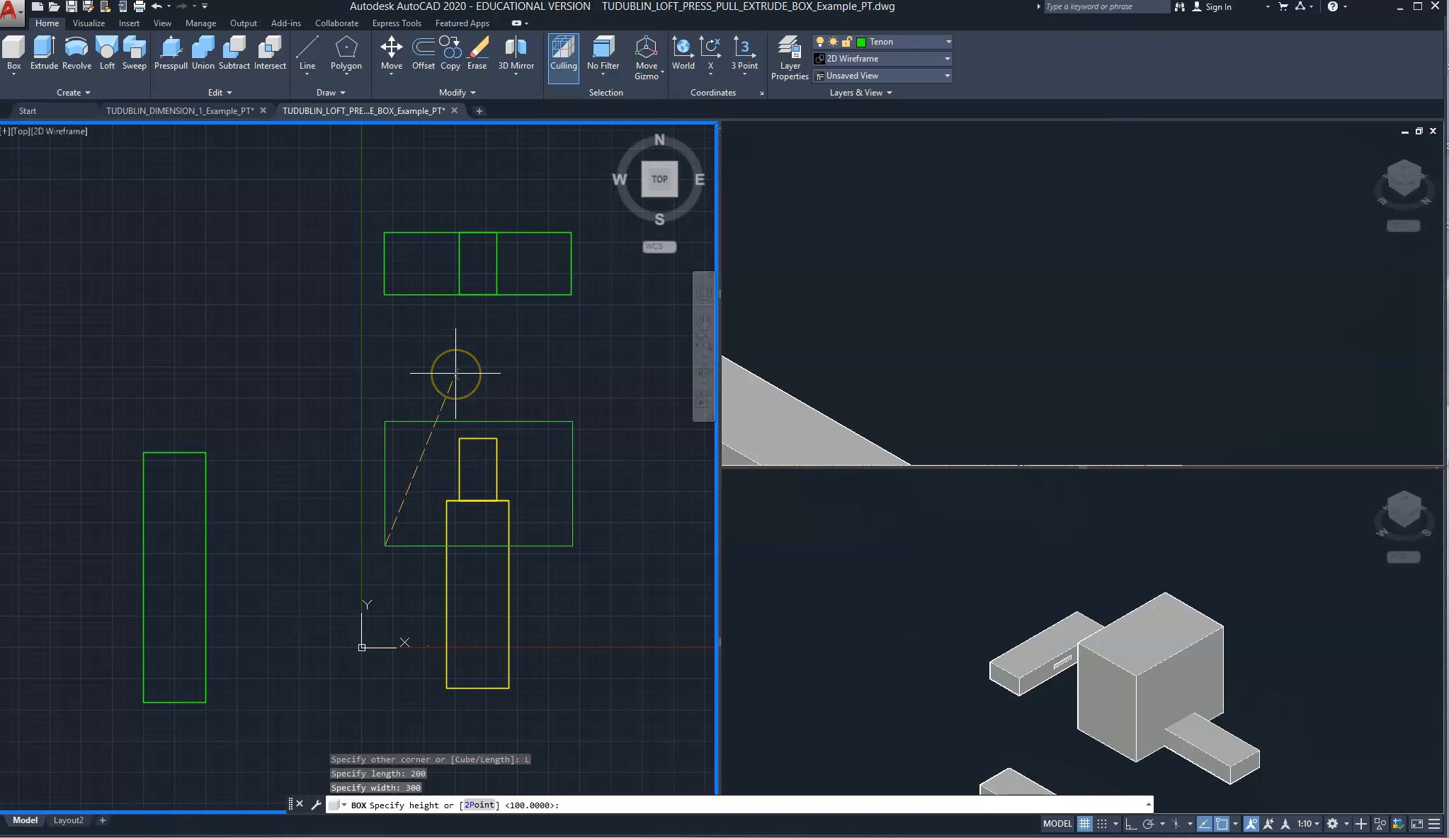
type("500")
key("Return")
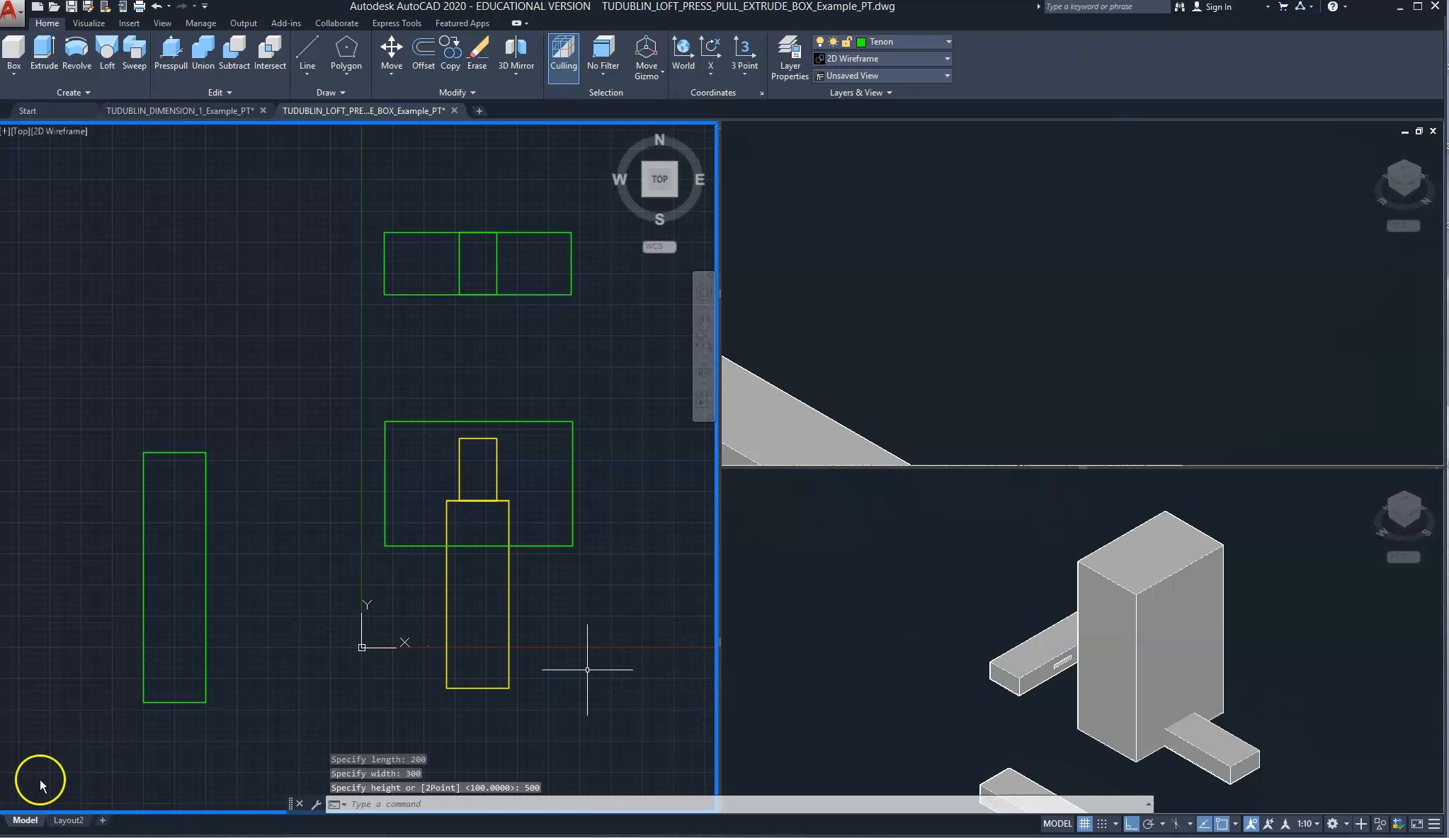
left_click(554, 663)
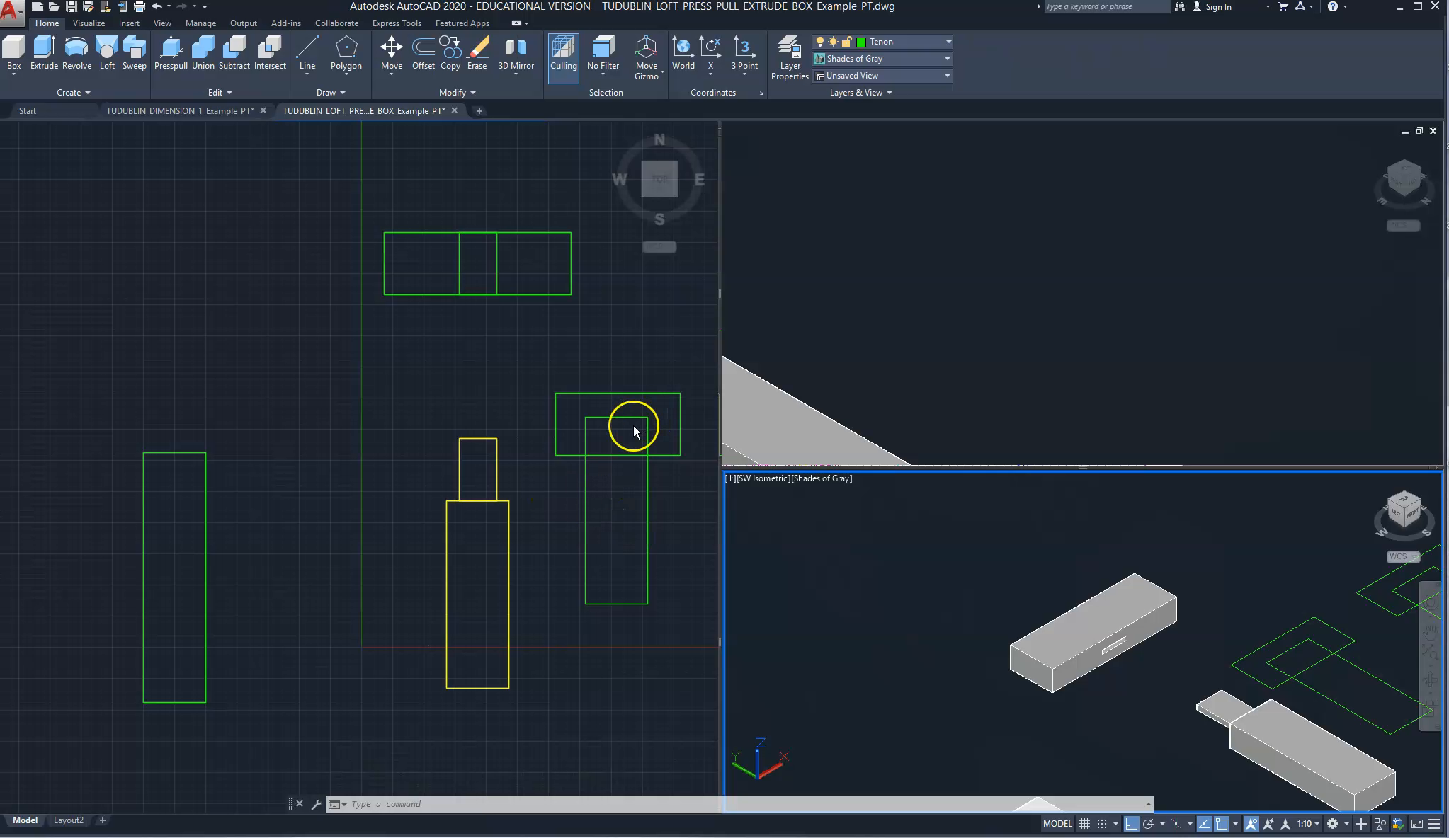
Step: Move the wide green rectangle that overlaps the tall one 200 straight up along Z, using its corner as base point
left_click(660, 492)
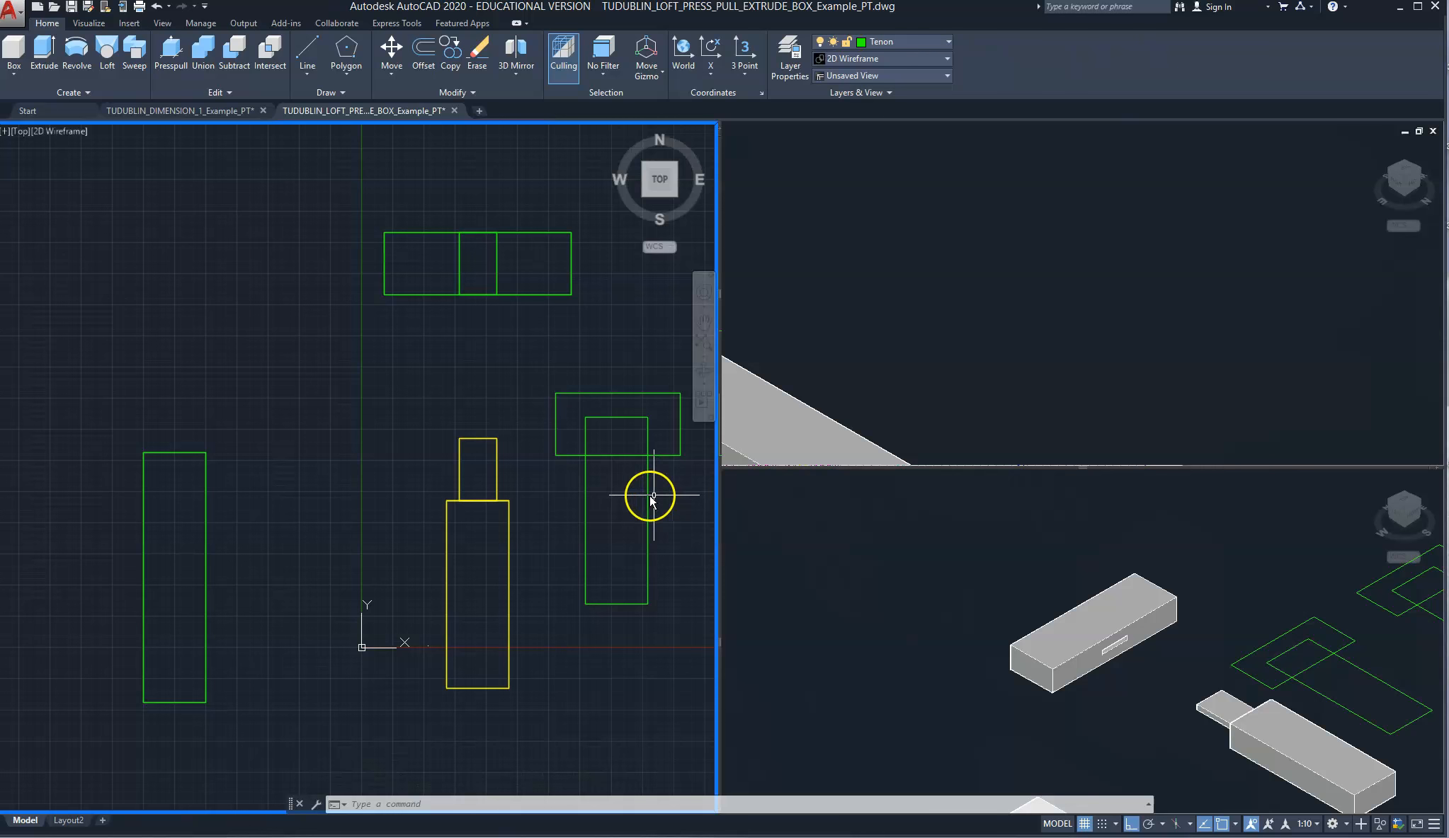
mouse_move(648, 500)
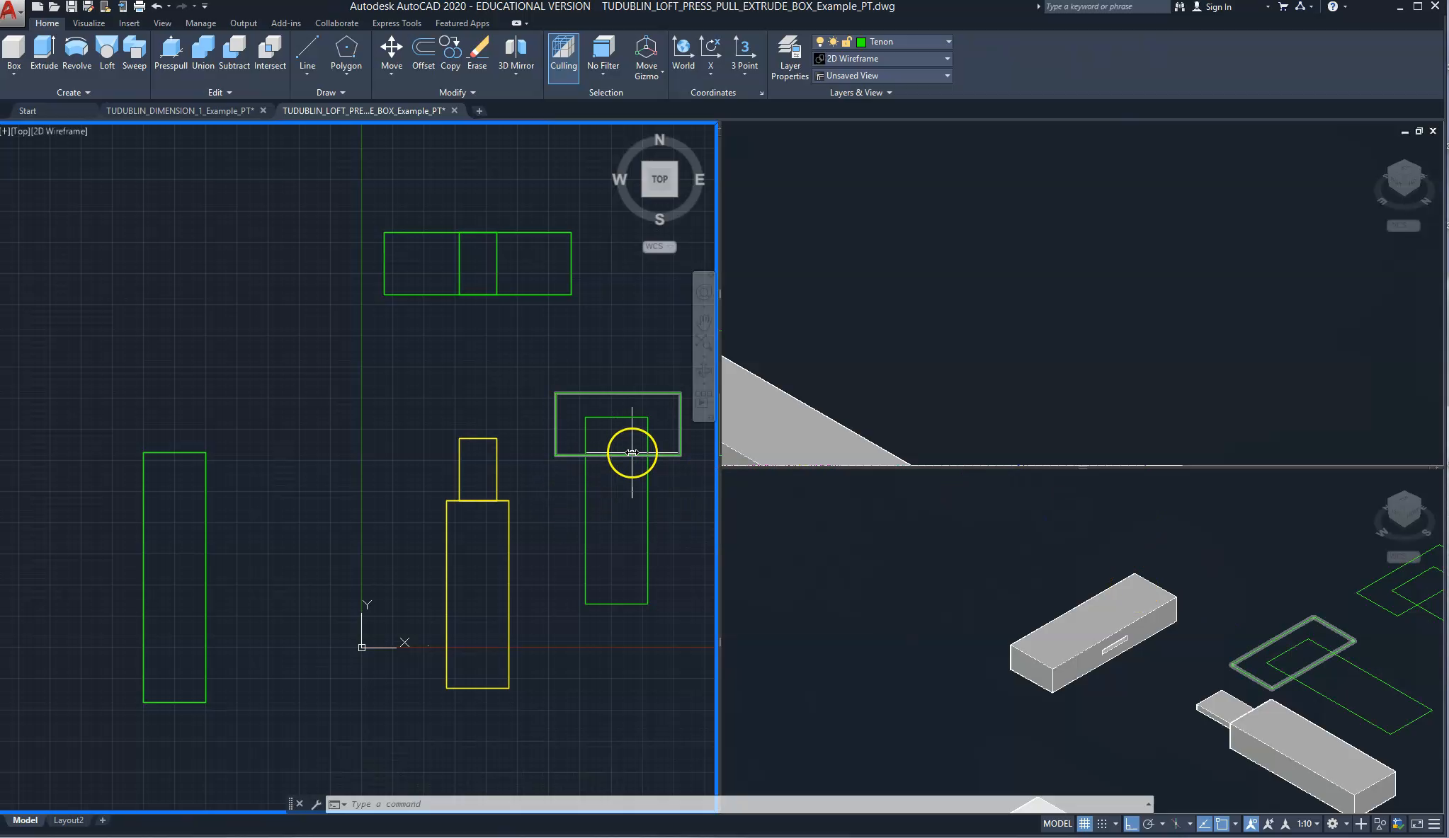
left_click(1298, 604)
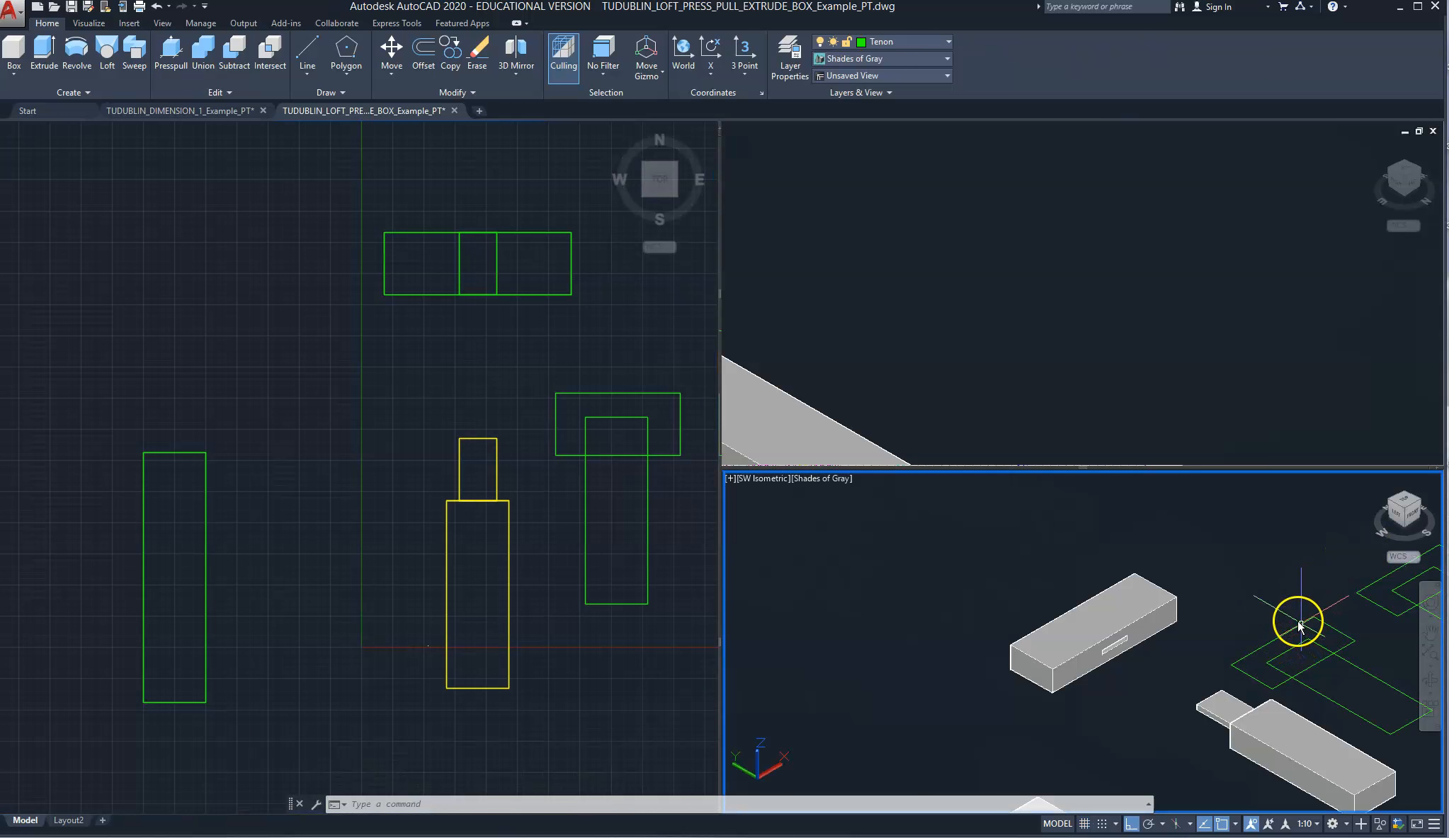
type("m")
key("Return")
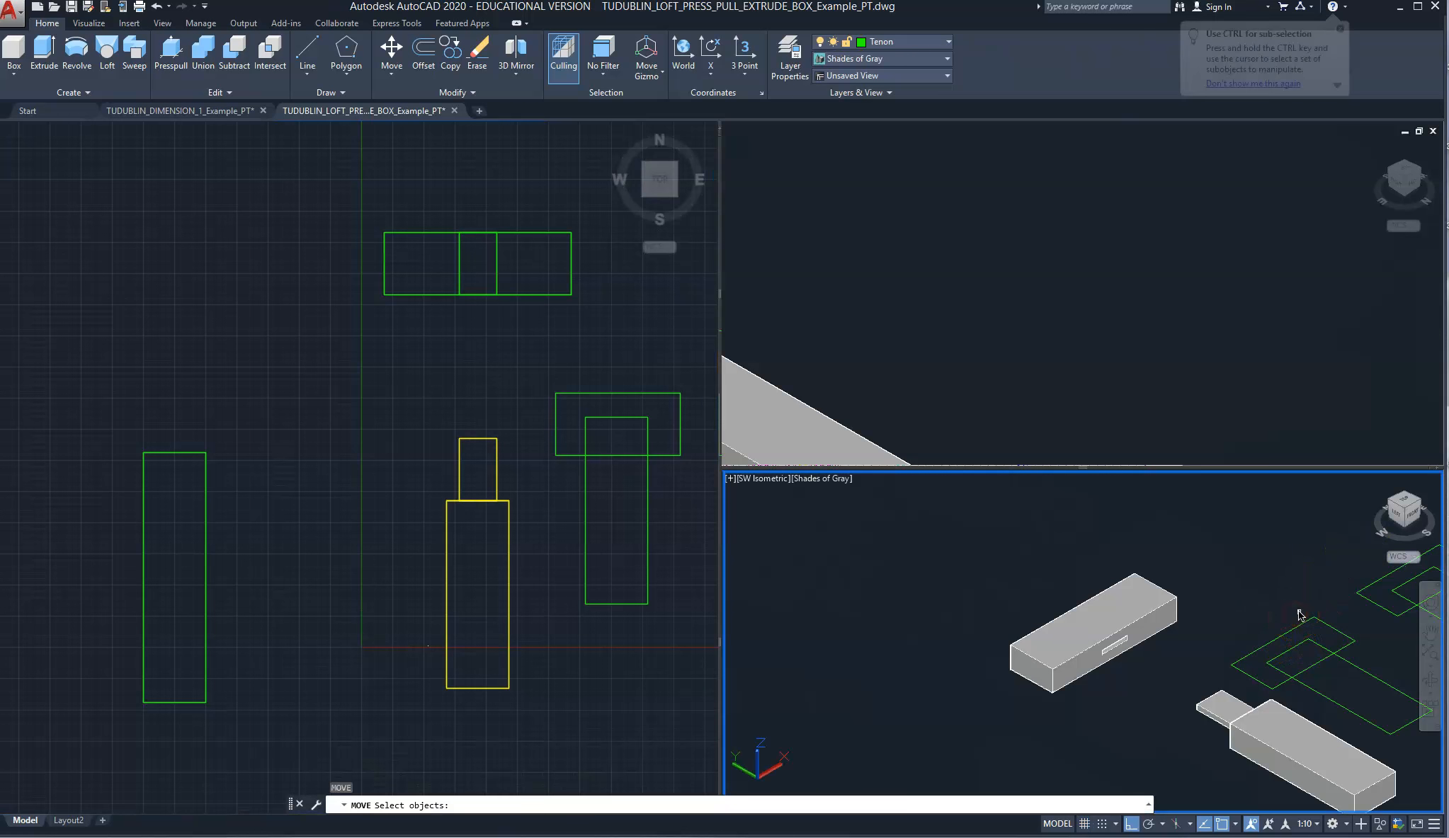
left_click(1293, 618)
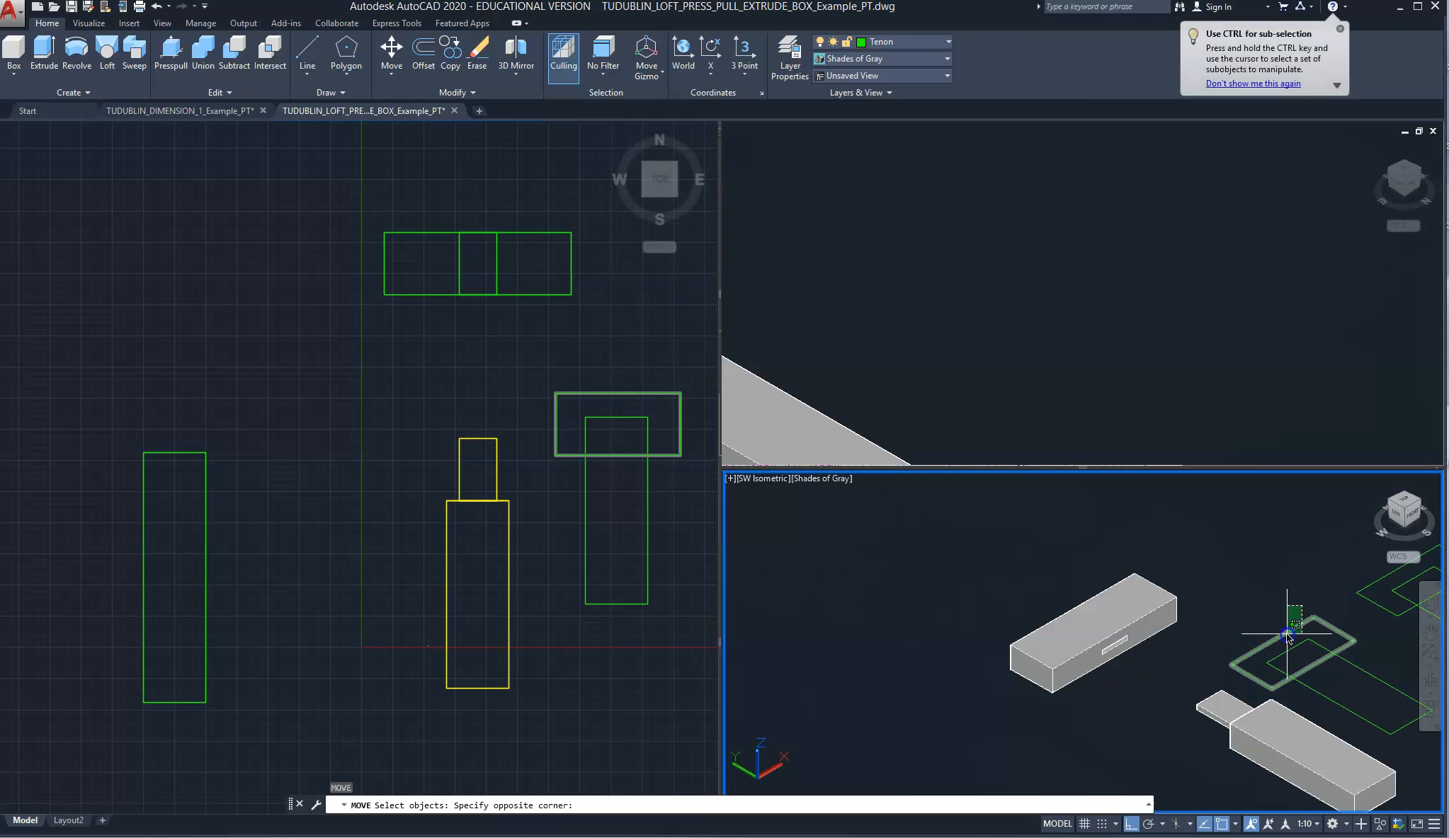
left_click(1288, 636)
key("Return")
left_click(1212, 585)
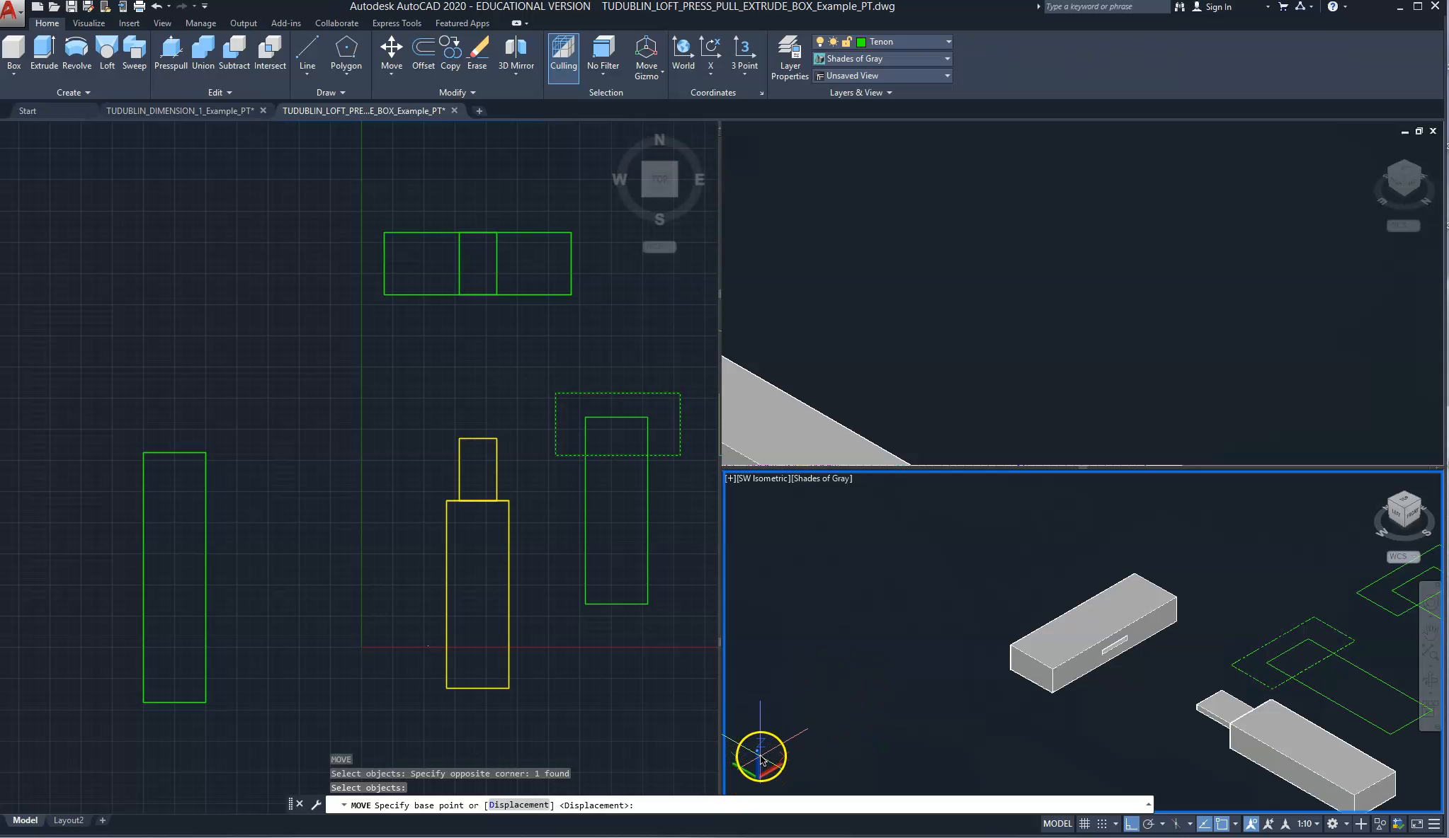
left_click(1313, 617)
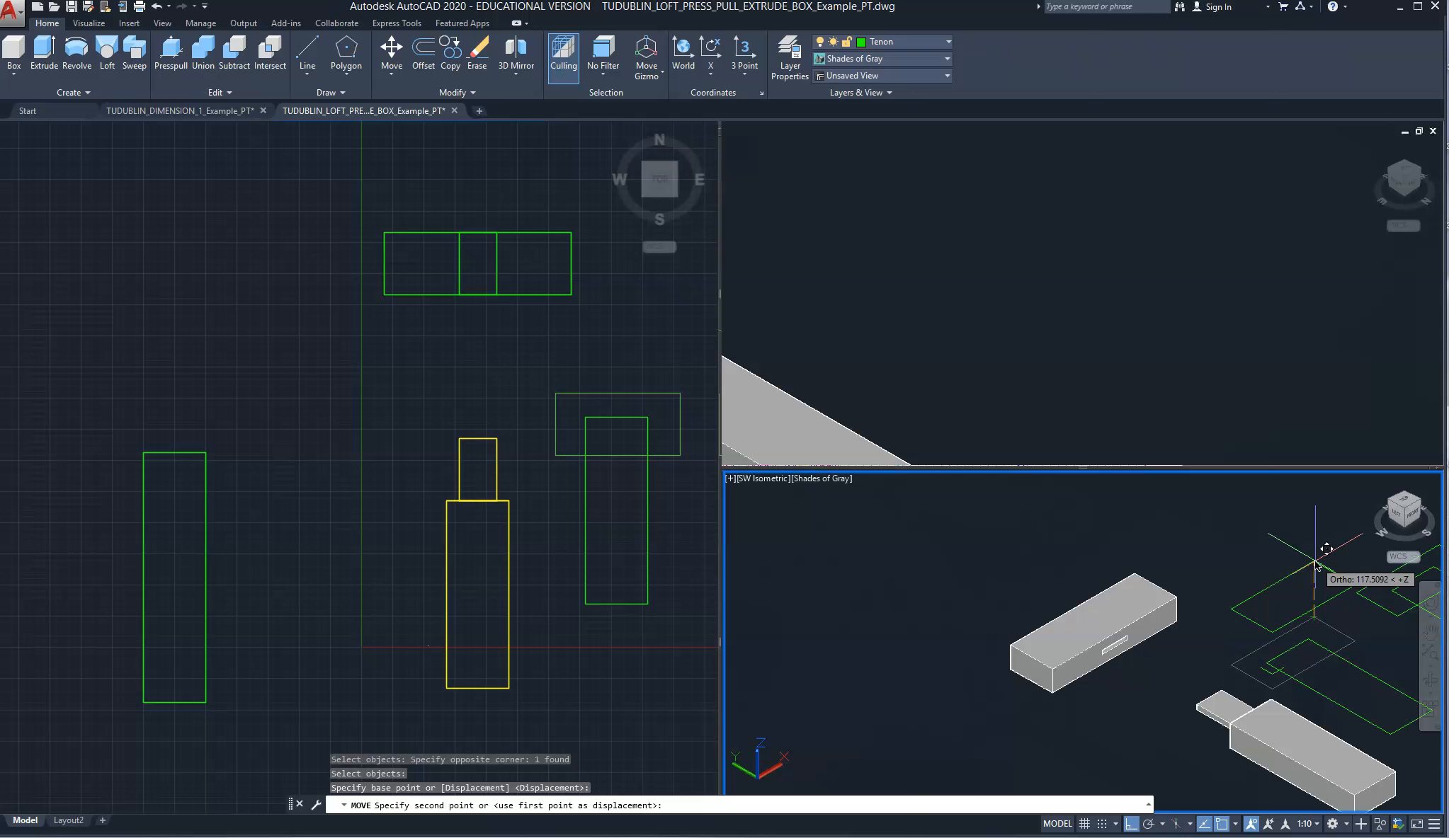
key("Return")
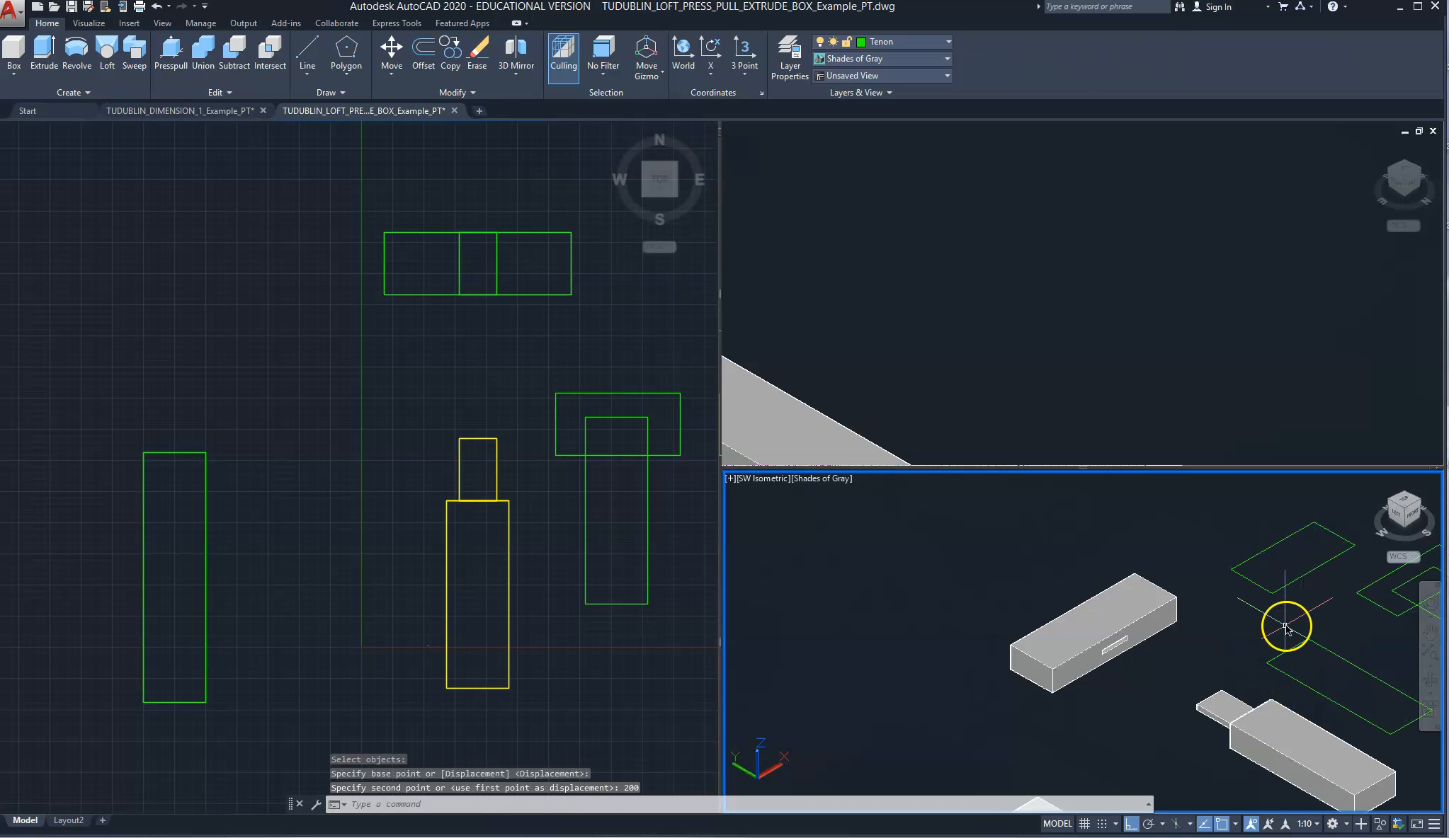
Step: Loft a solid from the tall green rectangle to the raised wide rectangle in the NE isometric view, using cross sections only
left_click(1048, 360)
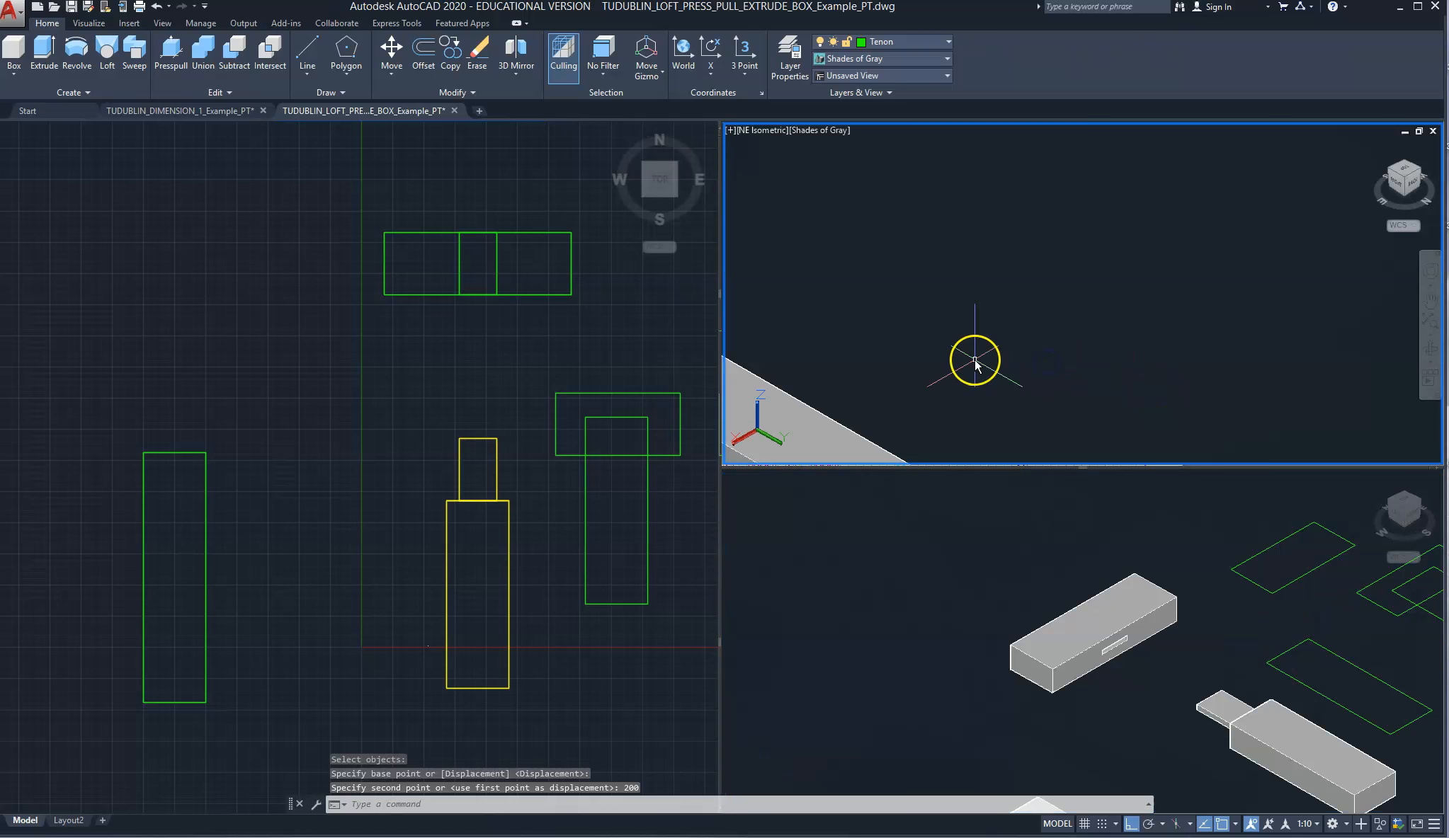
type("p")
key("Return")
left_click_drag(930, 384, 1069, 273)
left_click_drag(956, 333, 1064, 275)
left_click_drag(936, 359, 1145, 268)
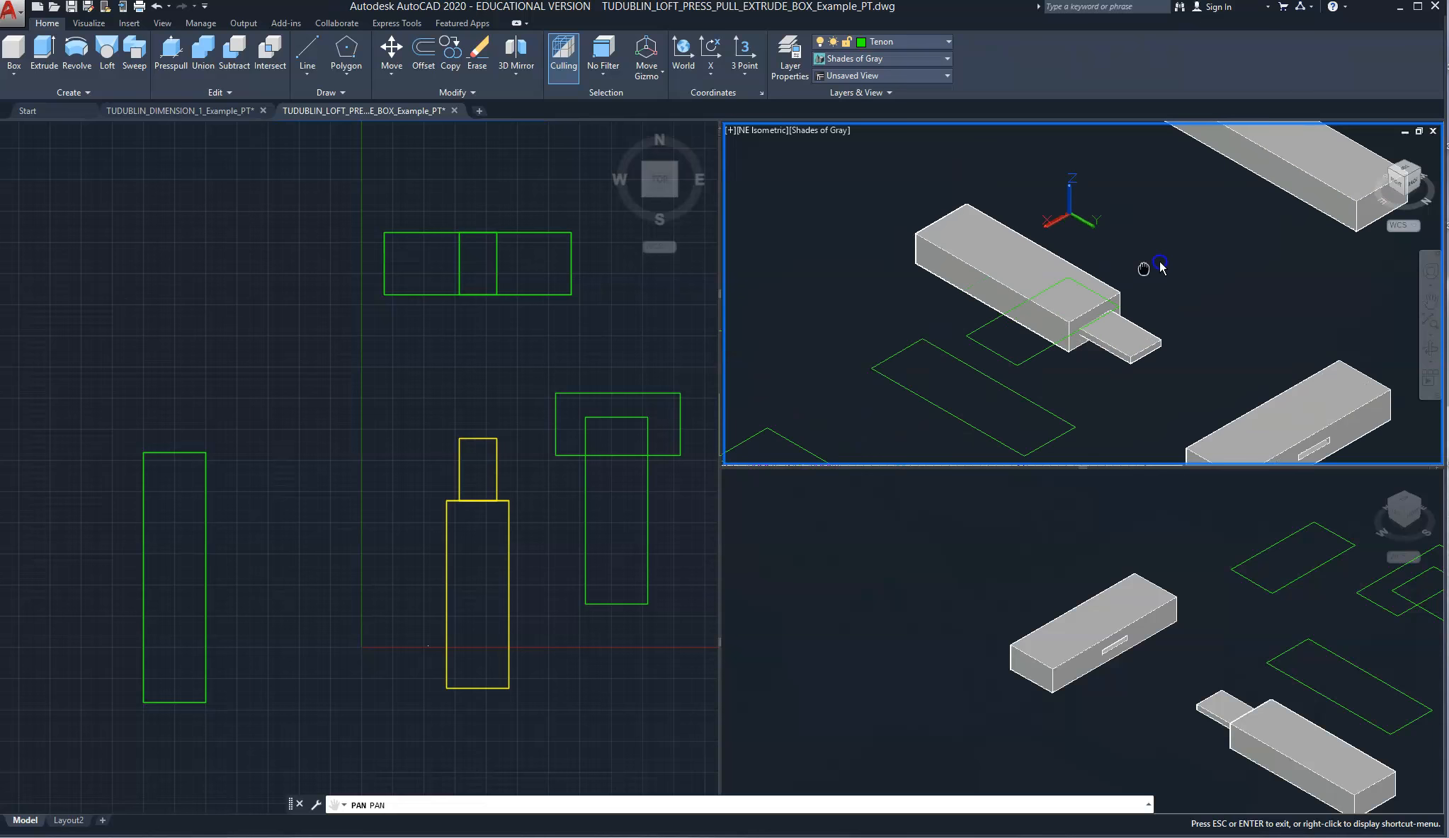
left_click_drag(1028, 394, 1035, 357)
right_click(1048, 310)
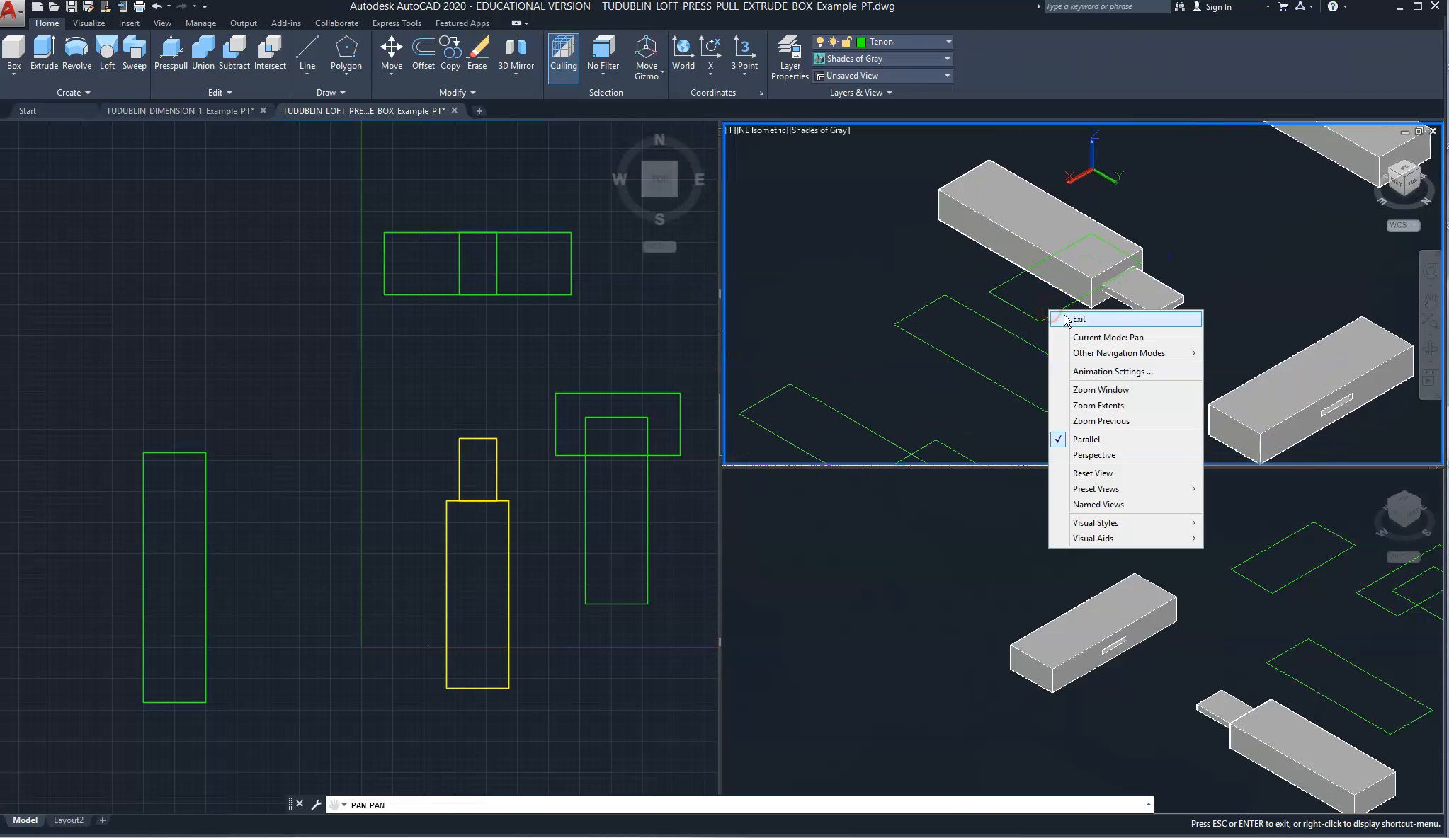
left_click(1070, 319)
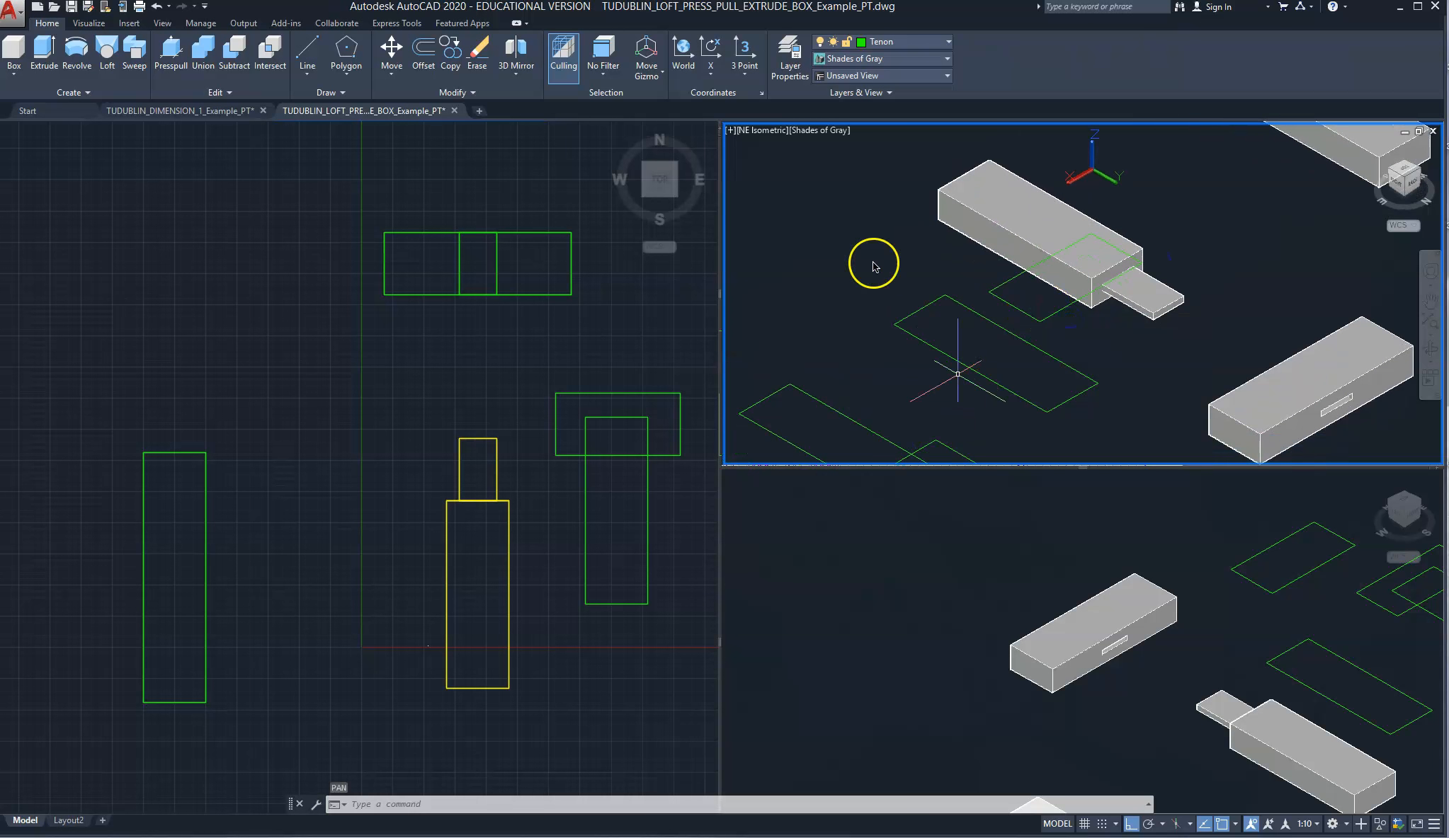
left_click(108, 49)
left_click(908, 363)
left_click(898, 352)
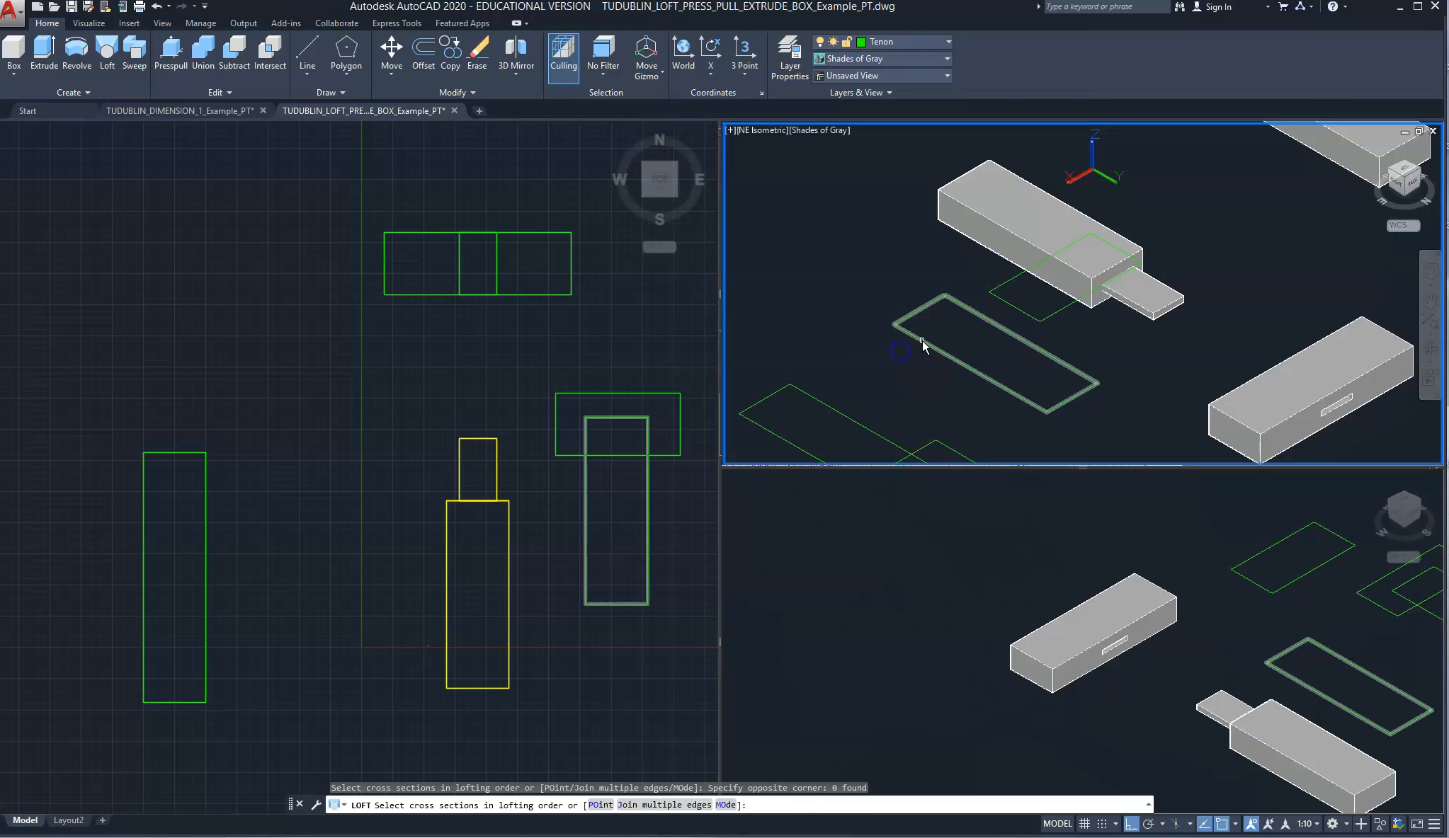
left_click(922, 343)
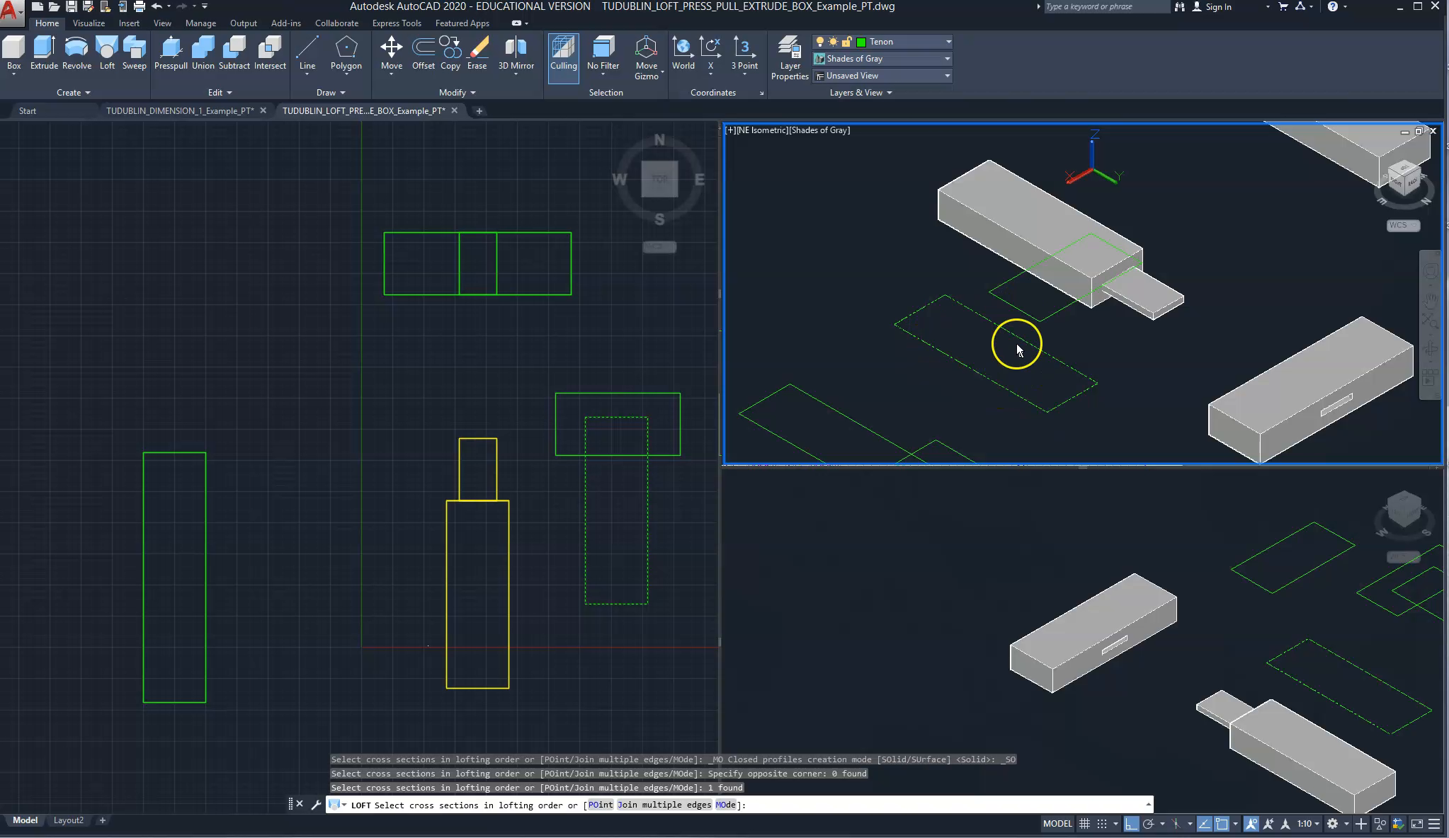
left_click(1014, 307)
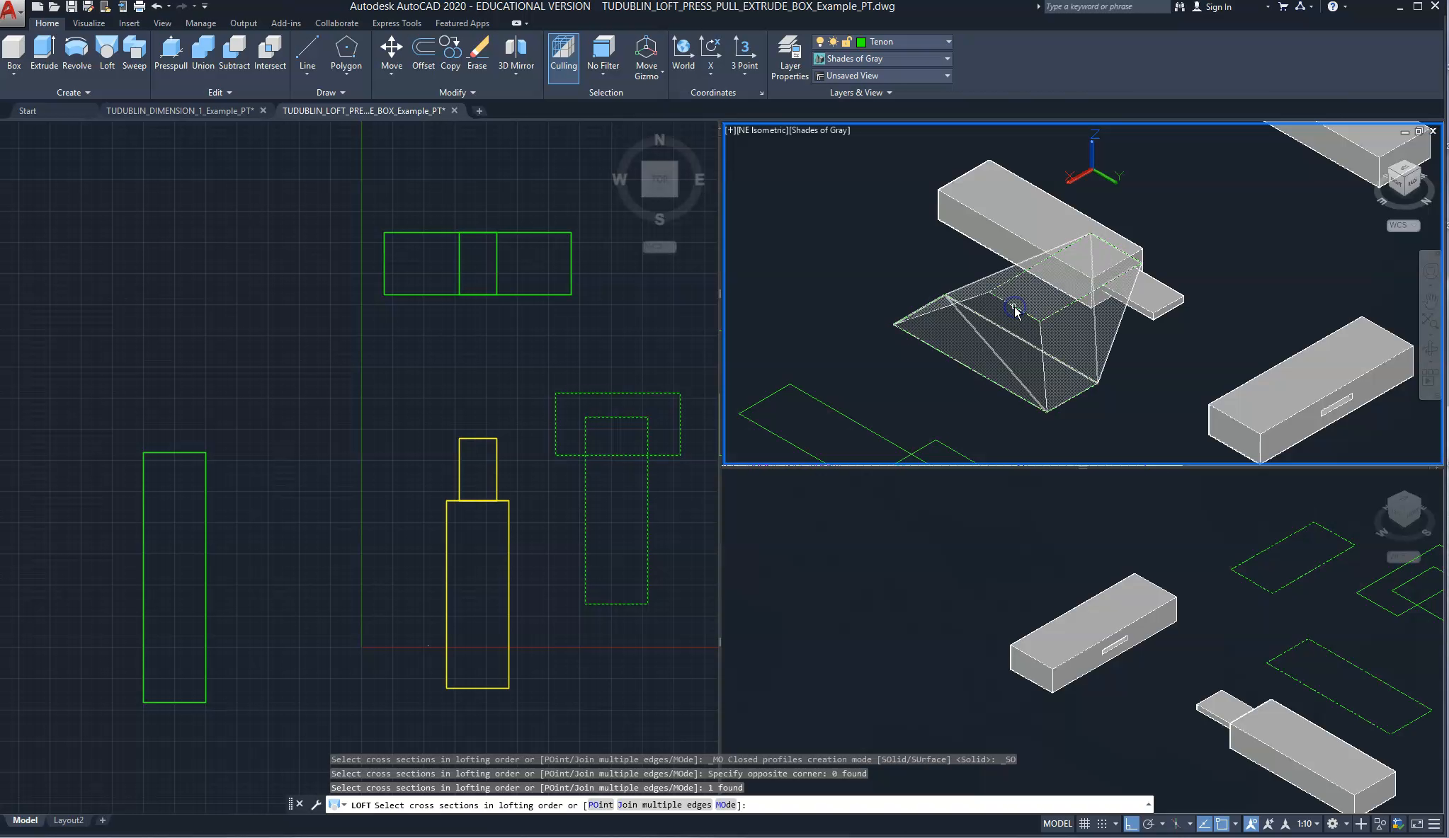
right_click(972, 371)
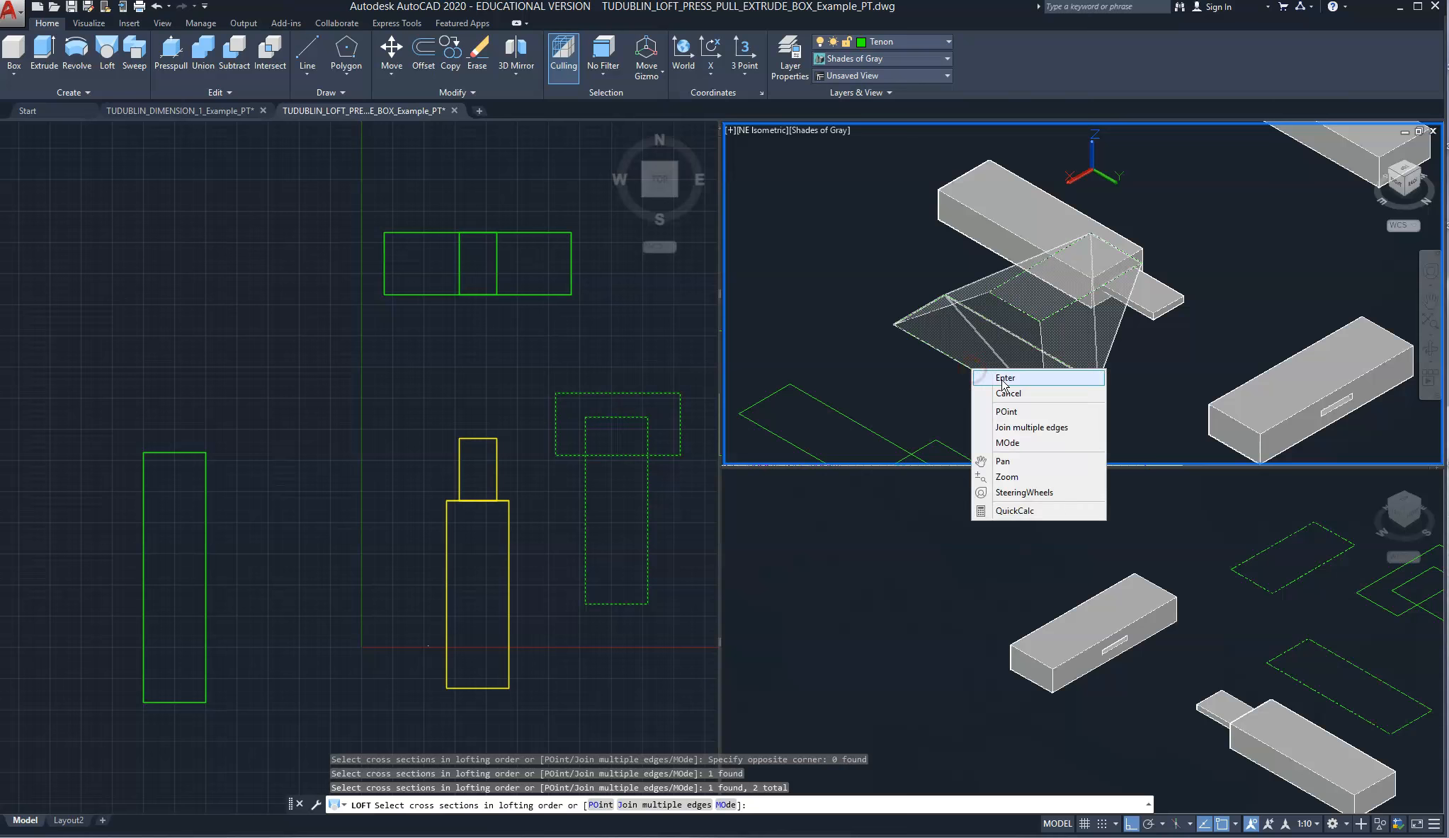
left_click(1004, 379)
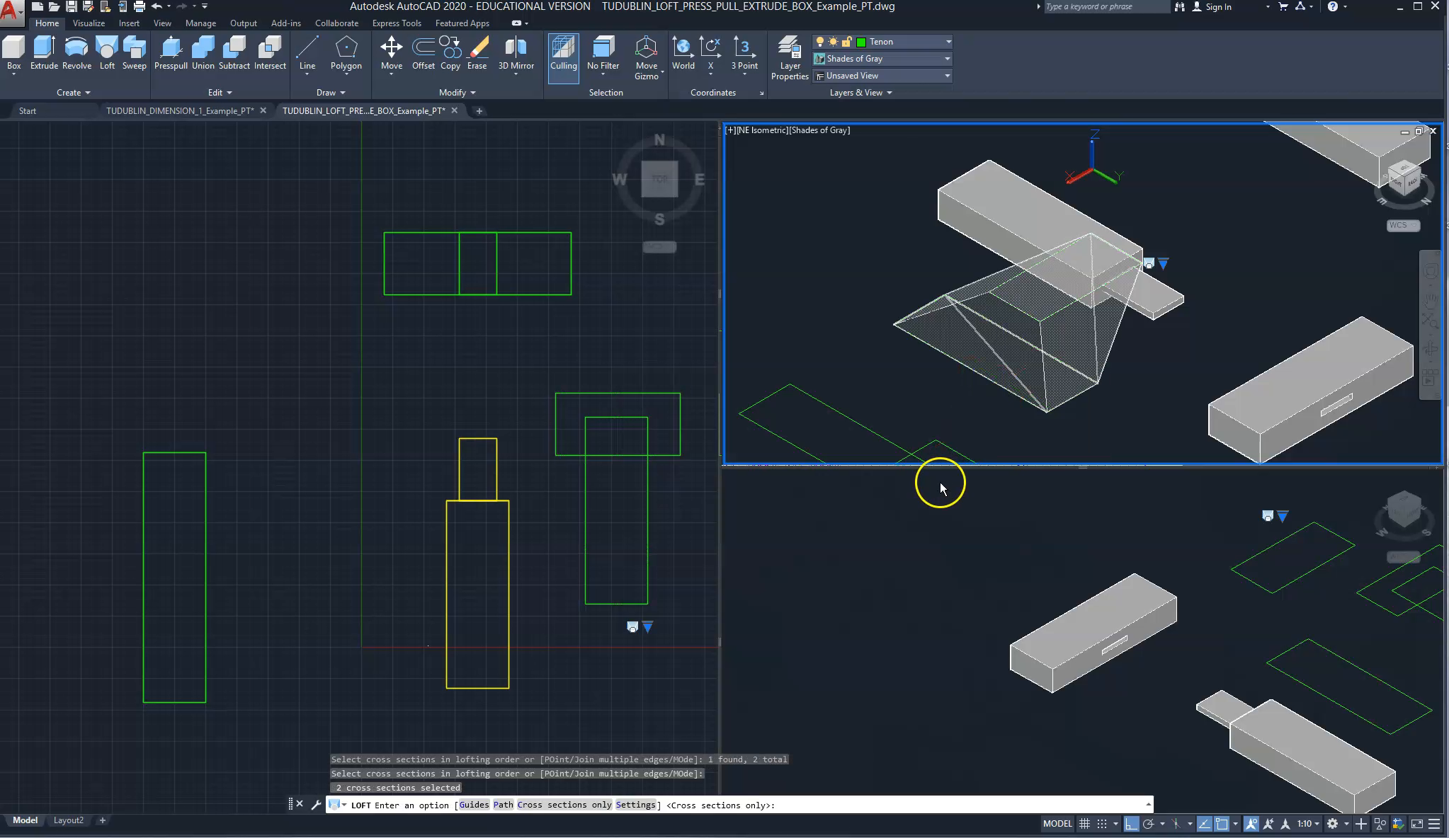
key("Return")
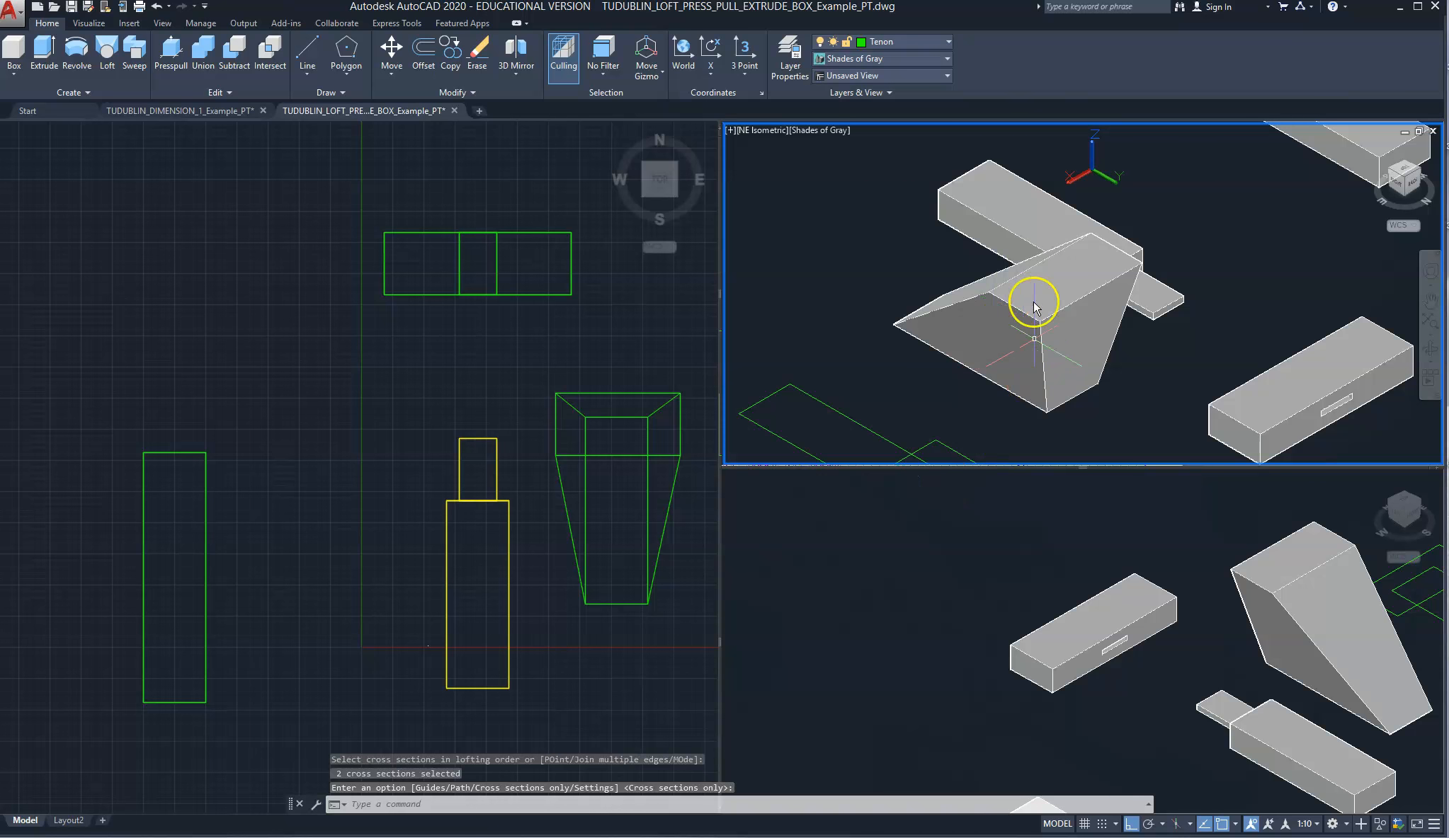